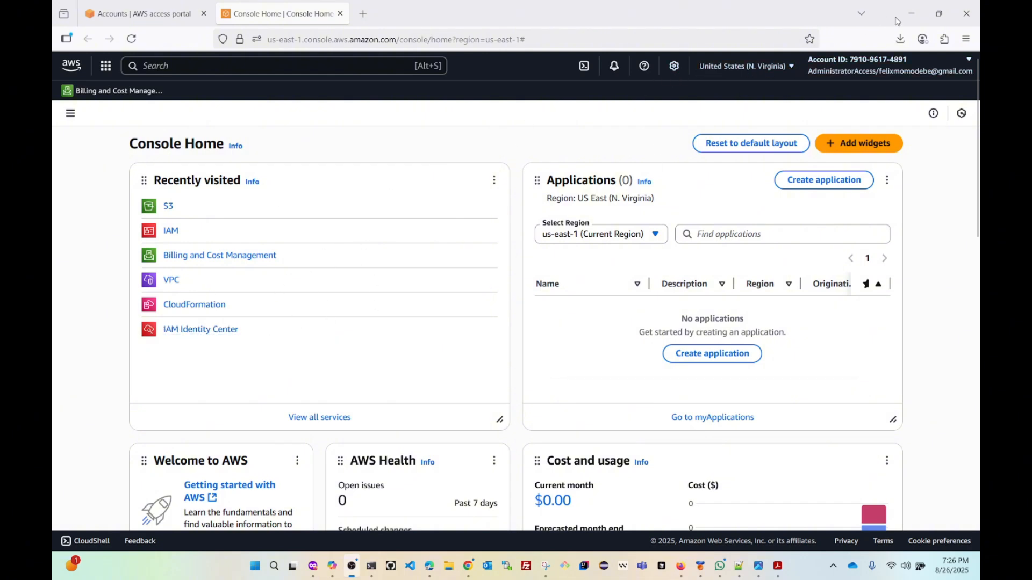
click(912, 14)
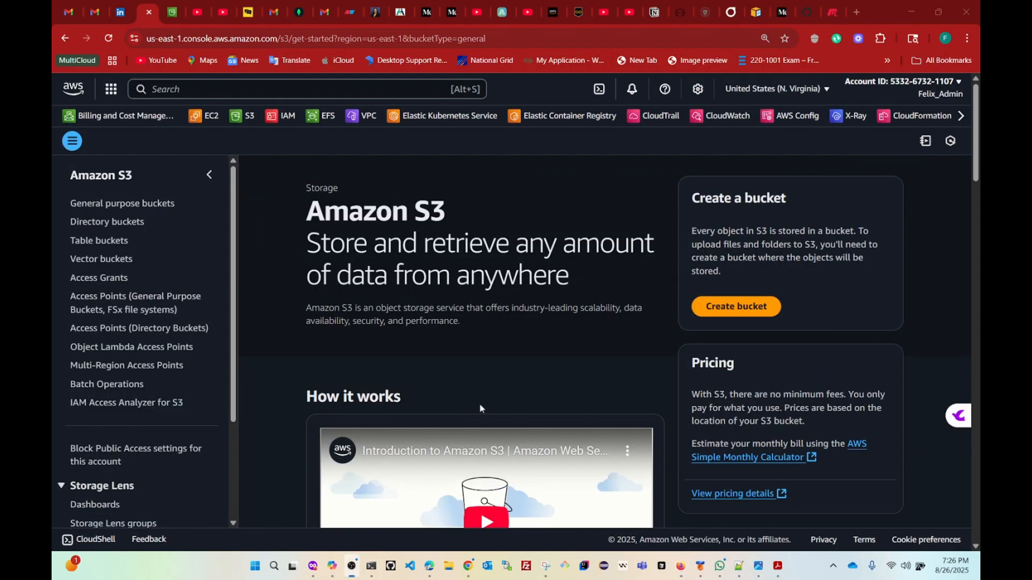
click(685, 574)
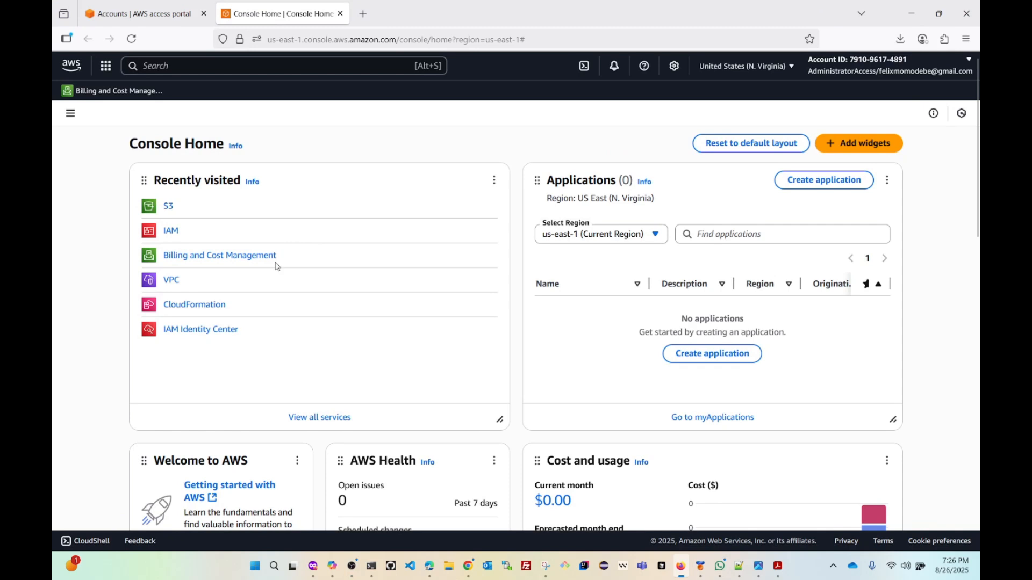
Step: Start a new general purpose S3 bucket in the source account, named with the owner's first name followed by "-1234567-source"
click(168, 207)
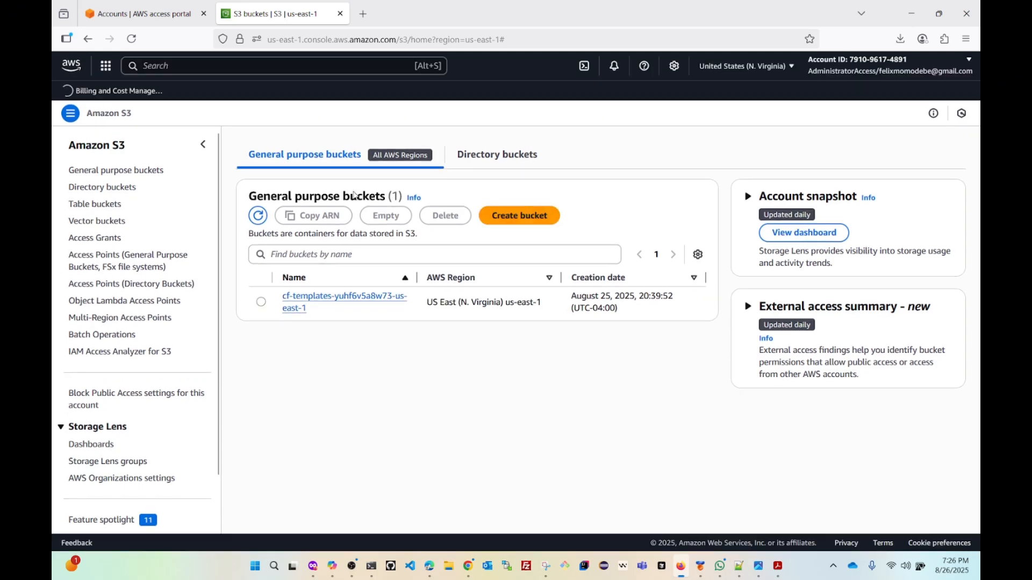
click(205, 145)
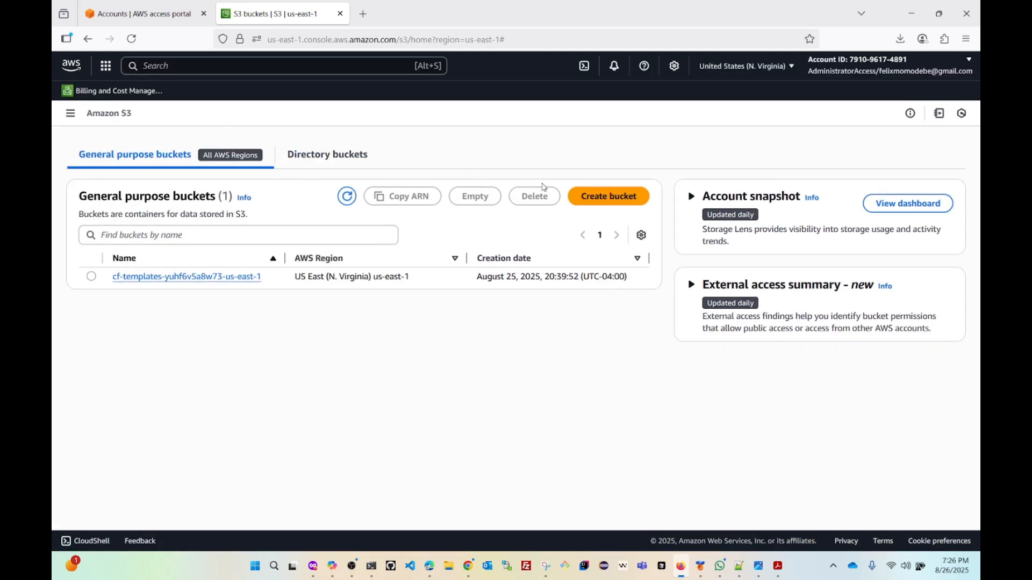
click(608, 197)
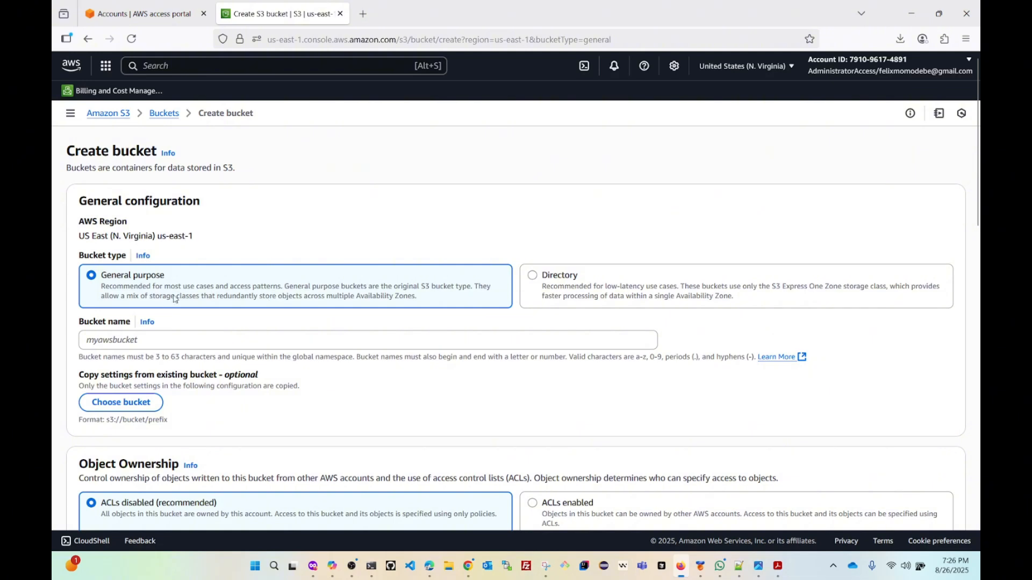
click(162, 339)
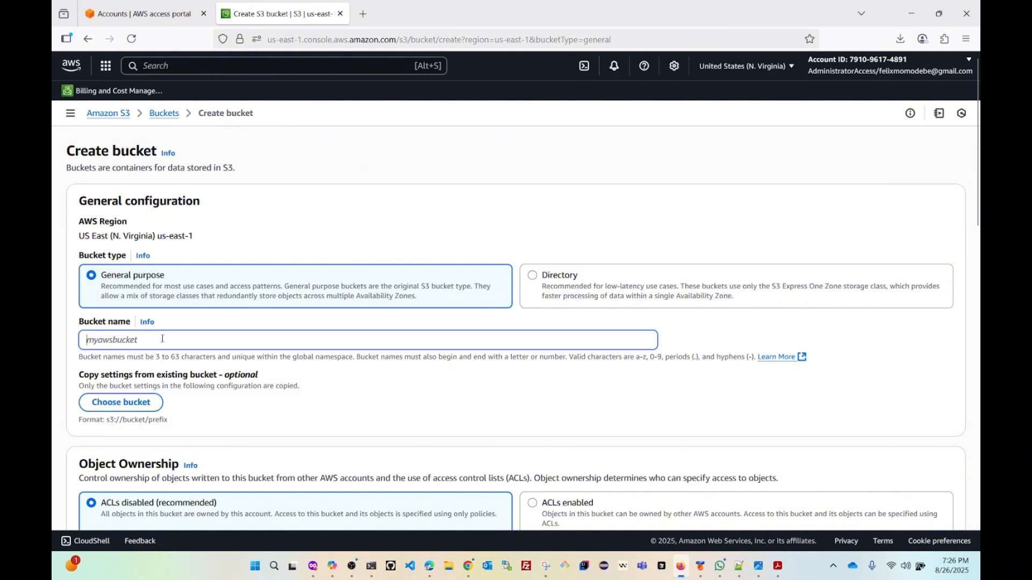
text(felix-123)
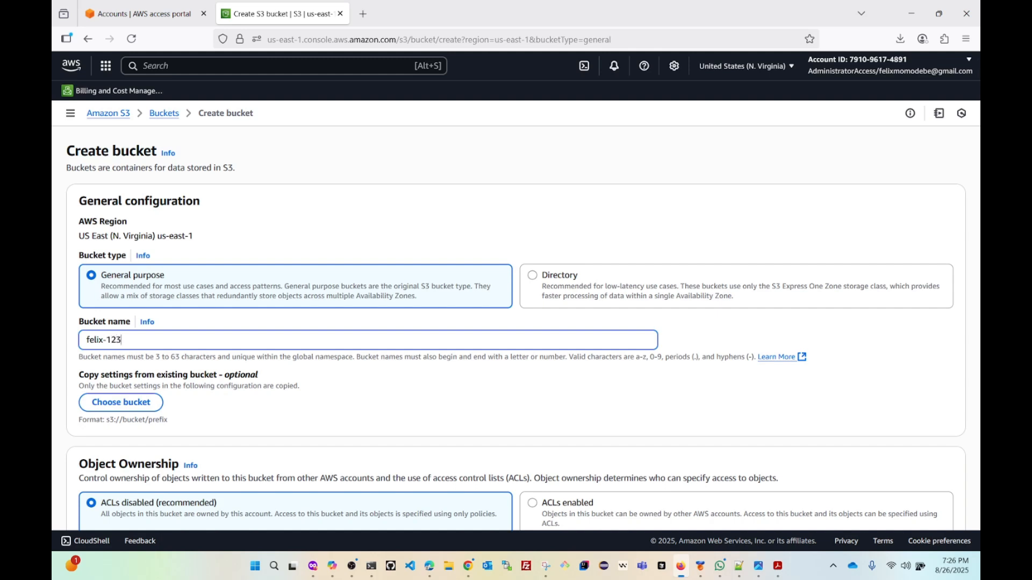
text(4567-source)
Step: Enable versioning for the source bucket and create it with the other settings at their defaults
scroll(231, 350, down, 3)
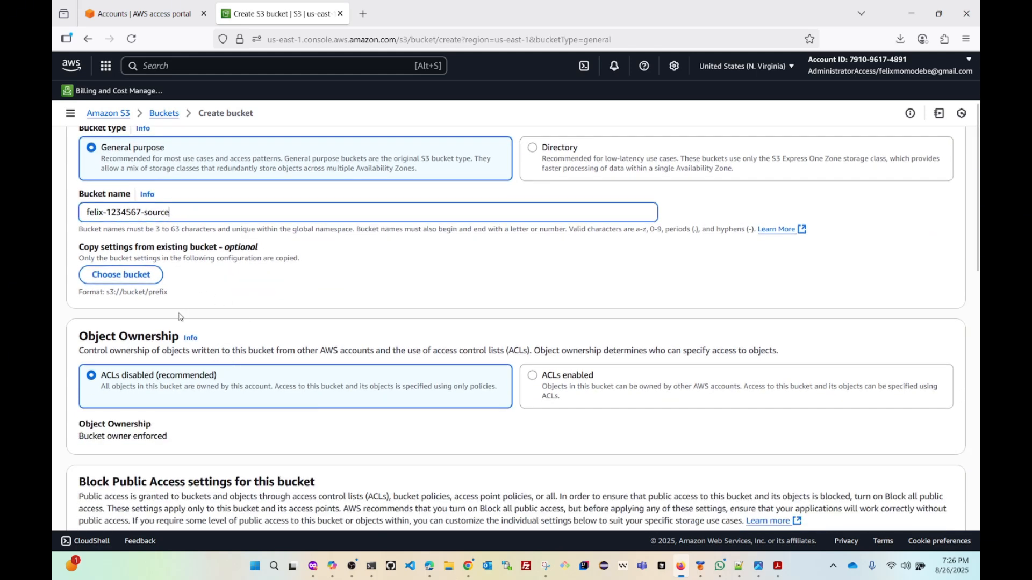
scroll(185, 333, down, 1)
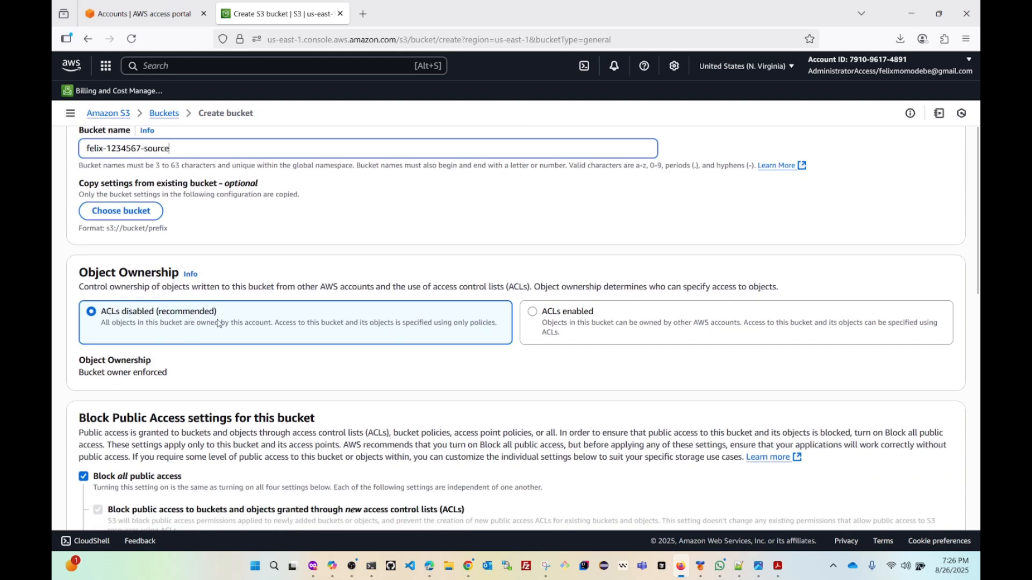
scroll(219, 324, down, 4)
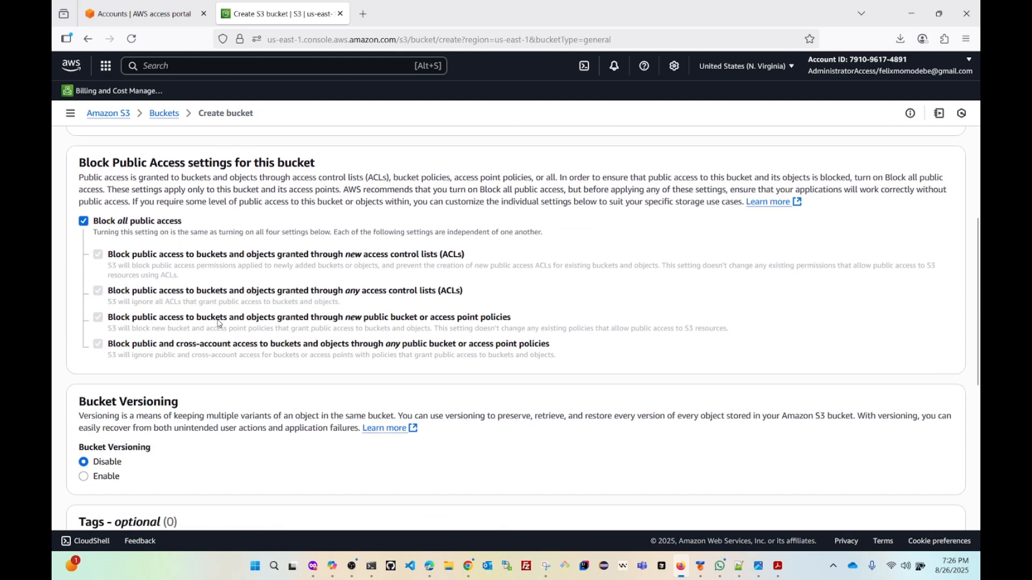
scroll(220, 324, down, 2)
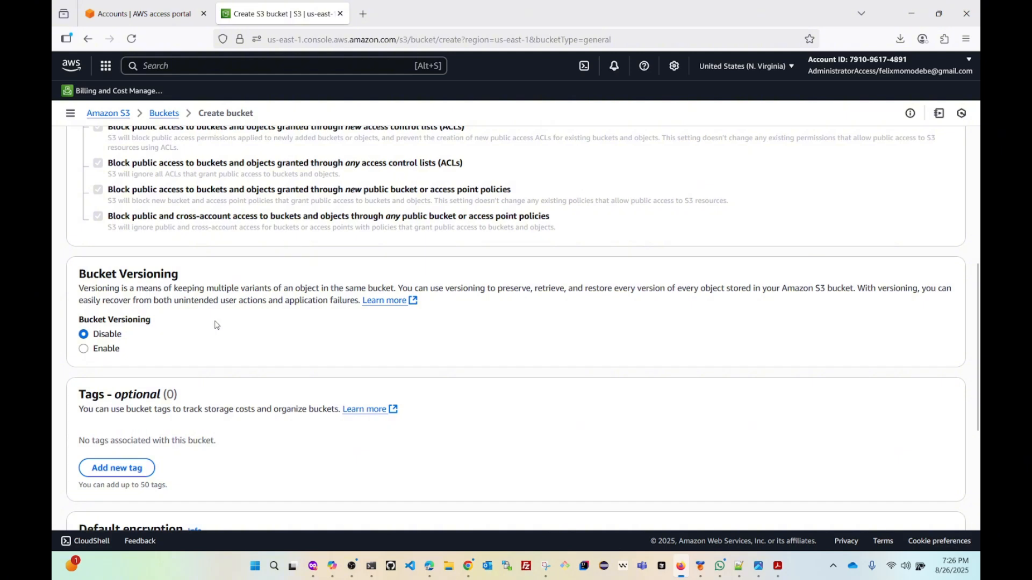
scroll(237, 285, down, 1)
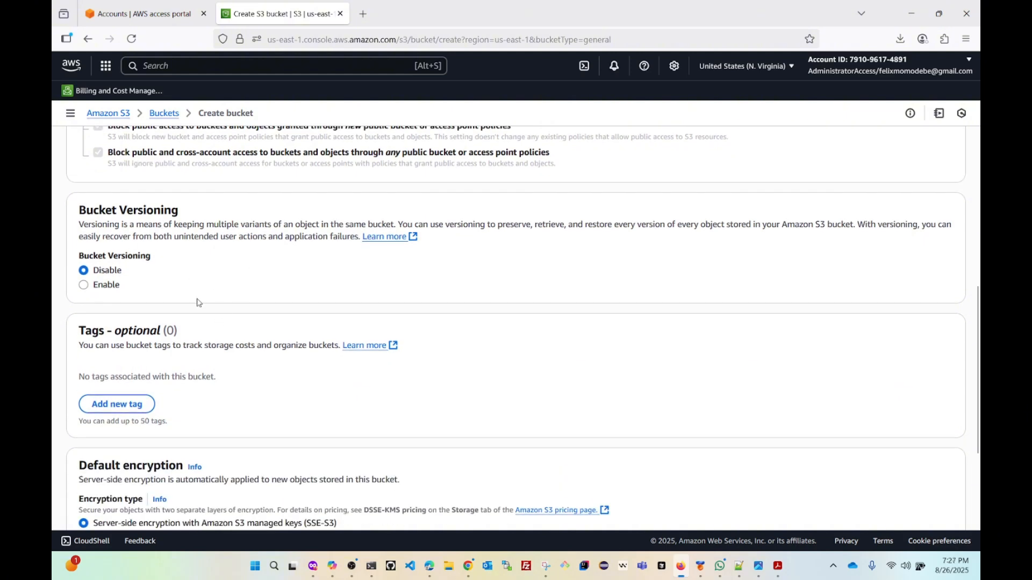
click(84, 286)
scroll(365, 322, down, 4)
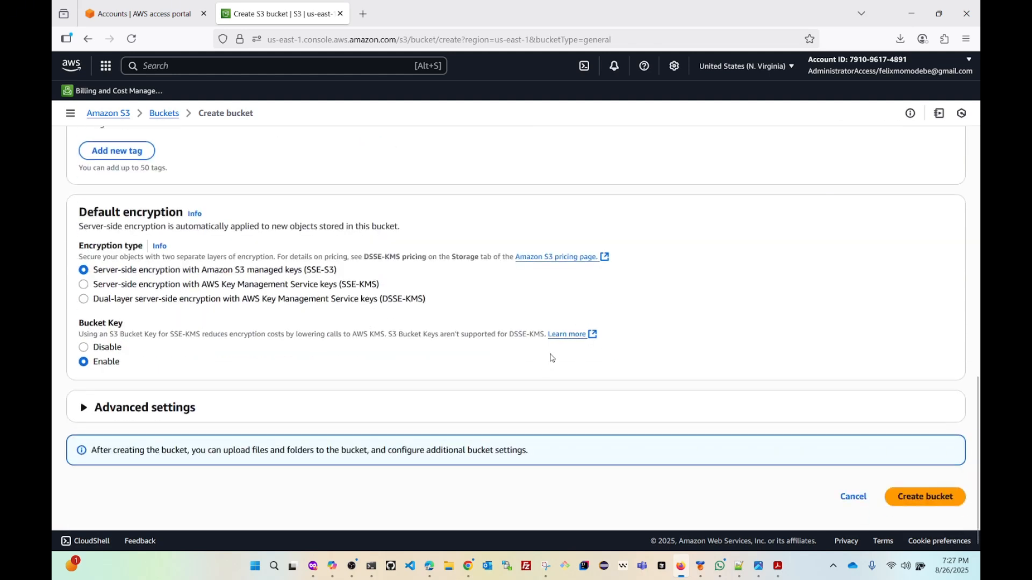
click(920, 499)
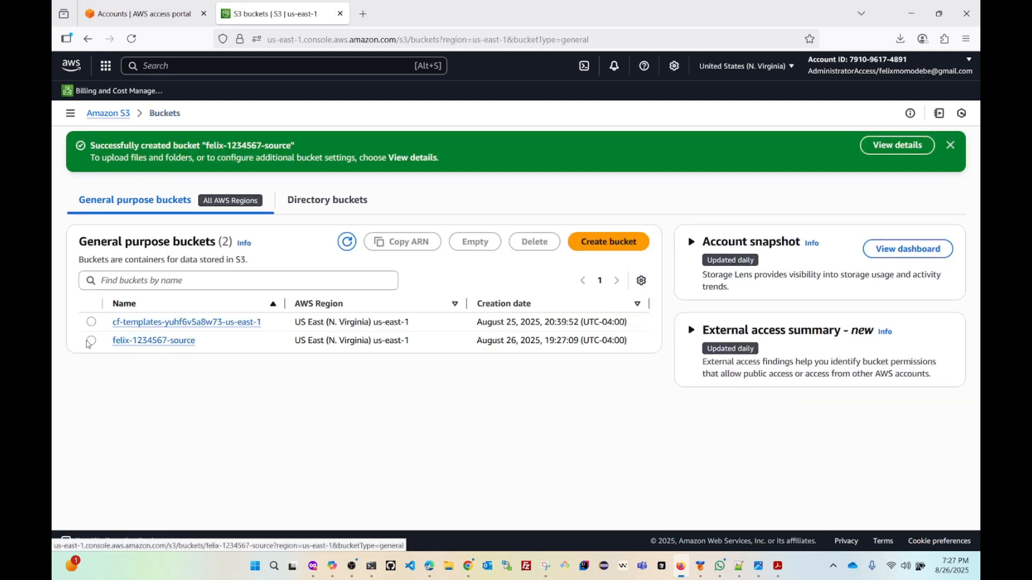
Step: Switch to the destination account in Chrome and start a new S3 bucket named with the owner's first name followed by "-1234567-destination"
click(912, 14)
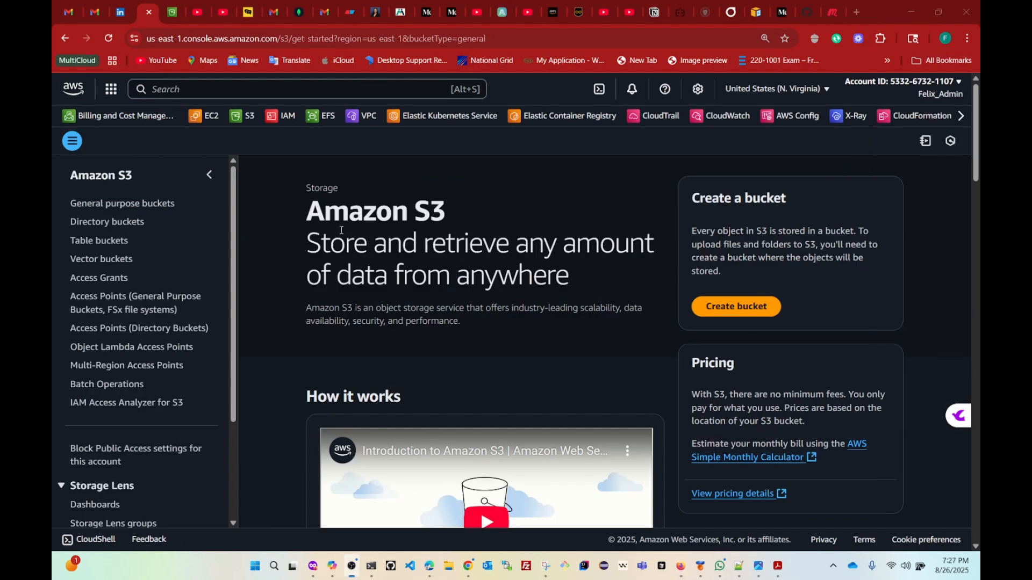
click(742, 299)
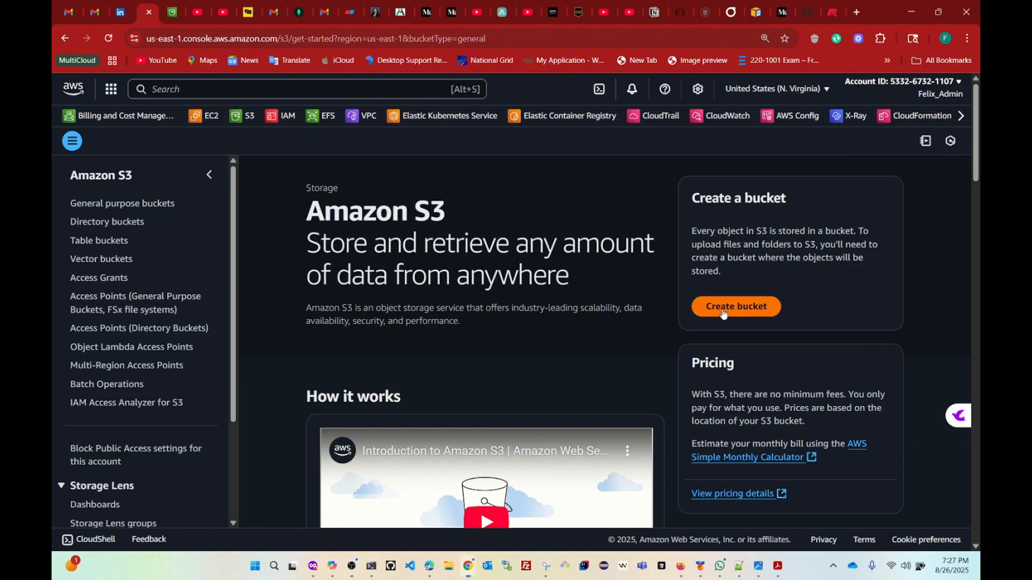
scroll(274, 315, down, 1)
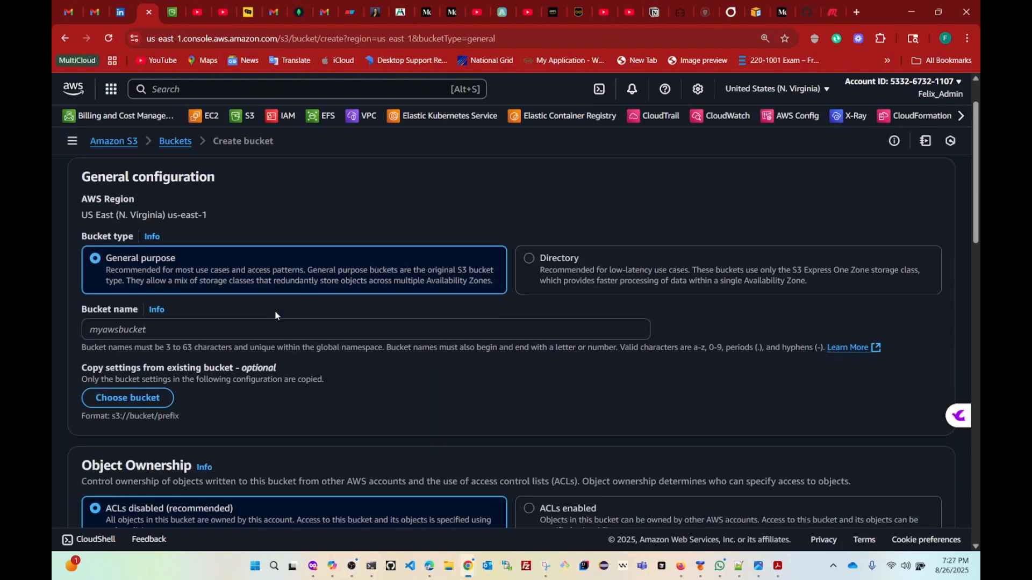
click(153, 331)
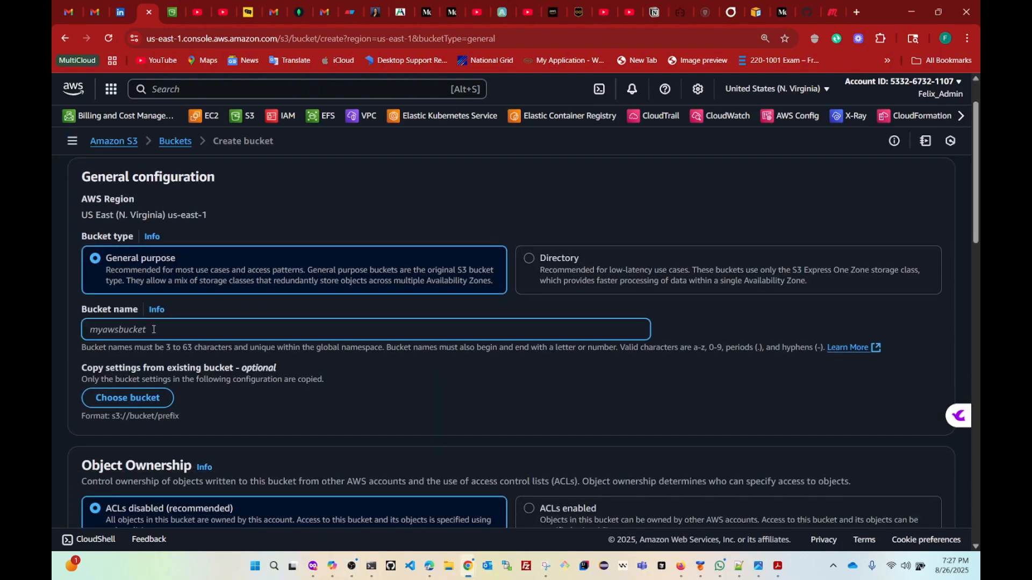
text(felix-1234567-destination)
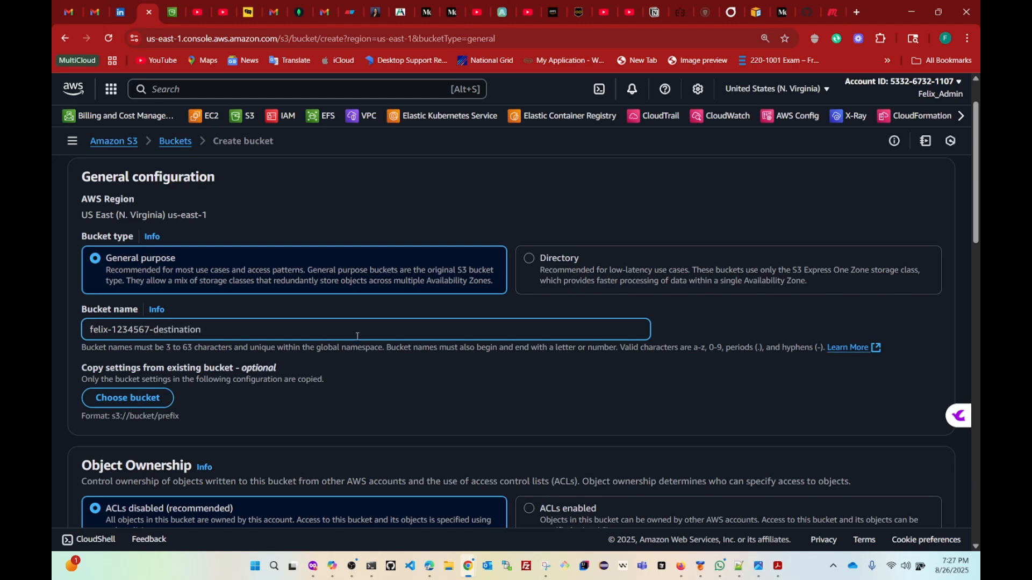
Step: Enable versioning for the destination bucket, create it with the other settings at their defaults, and dismiss the notification
scroll(355, 338, down, 5)
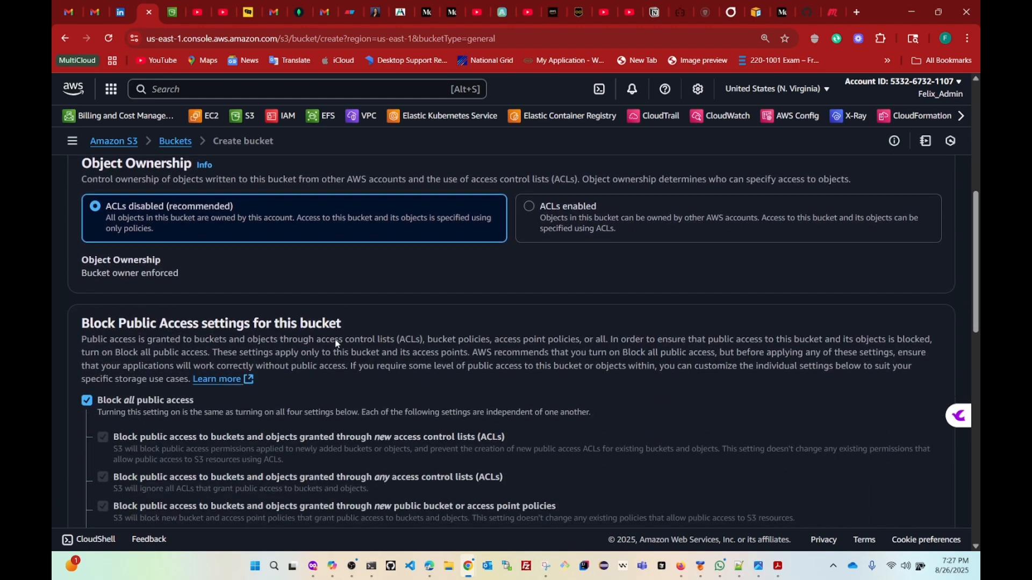
scroll(335, 342, down, 4)
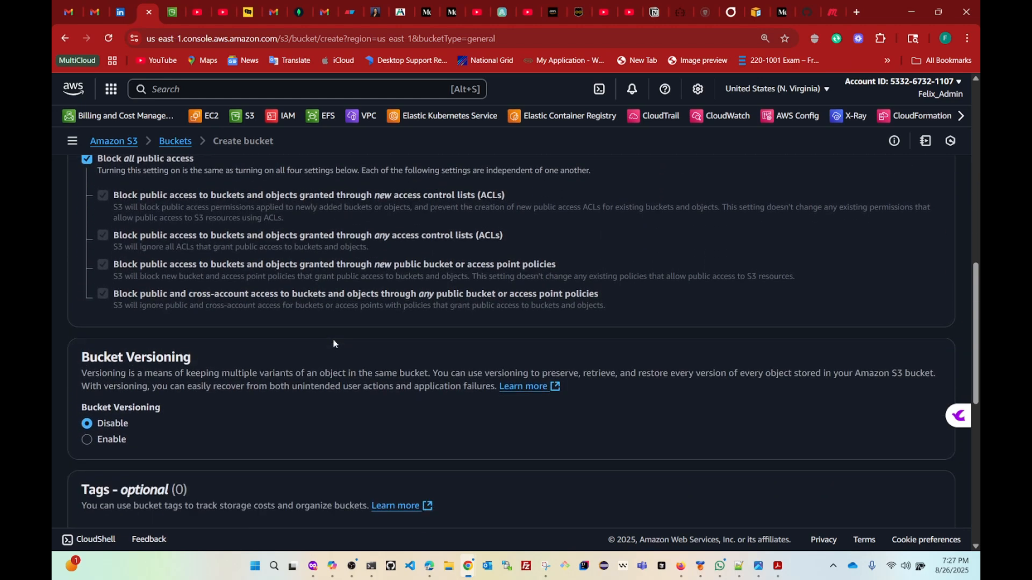
scroll(333, 344, down, 3)
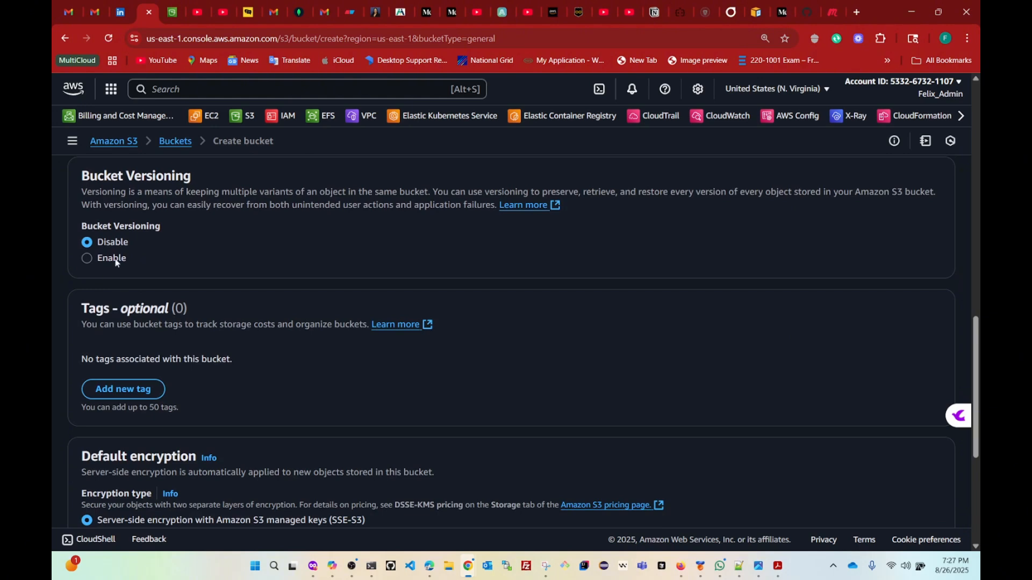
click(113, 259)
scroll(415, 340, down, 2)
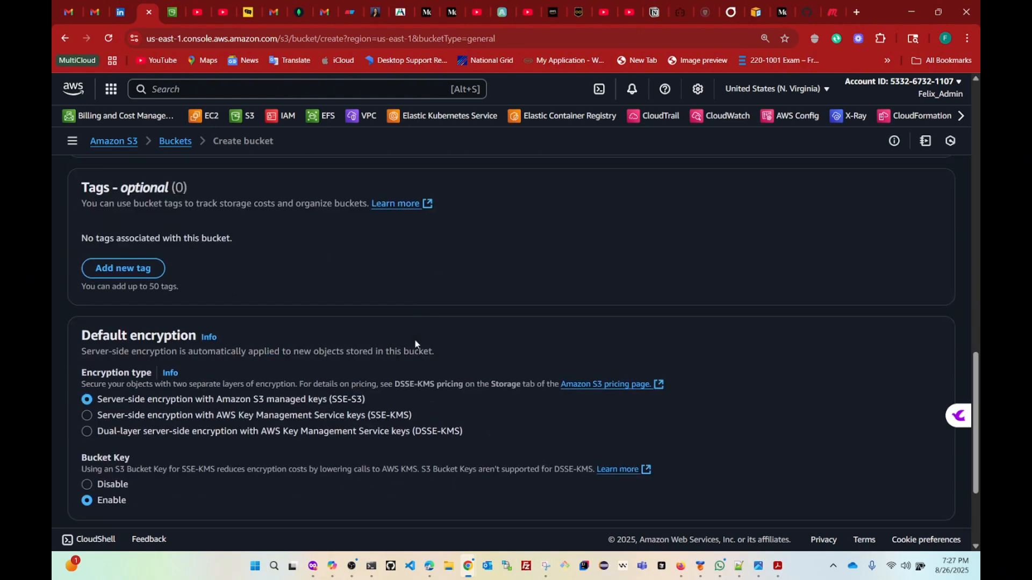
scroll(415, 344, down, 3)
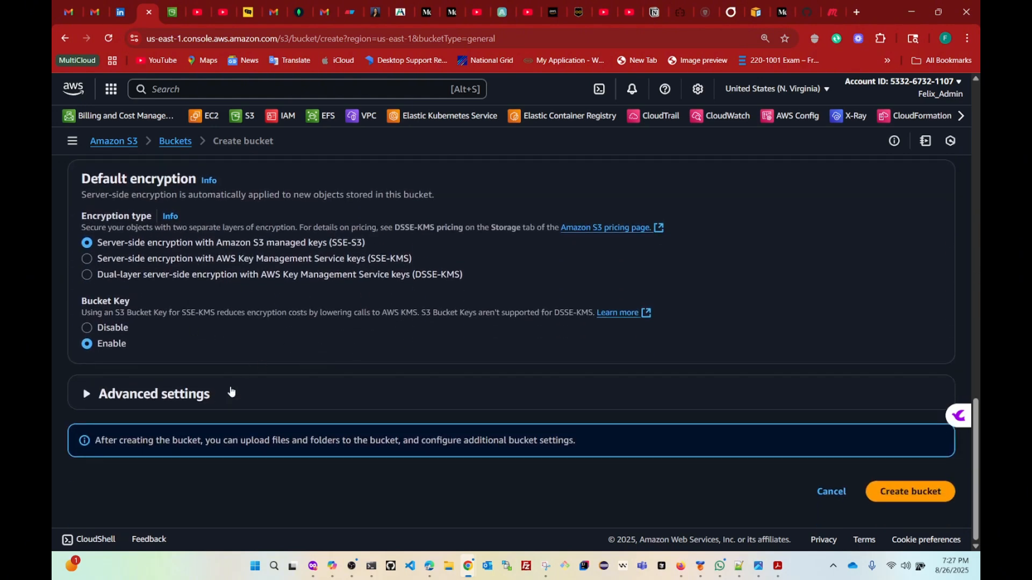
click(907, 501)
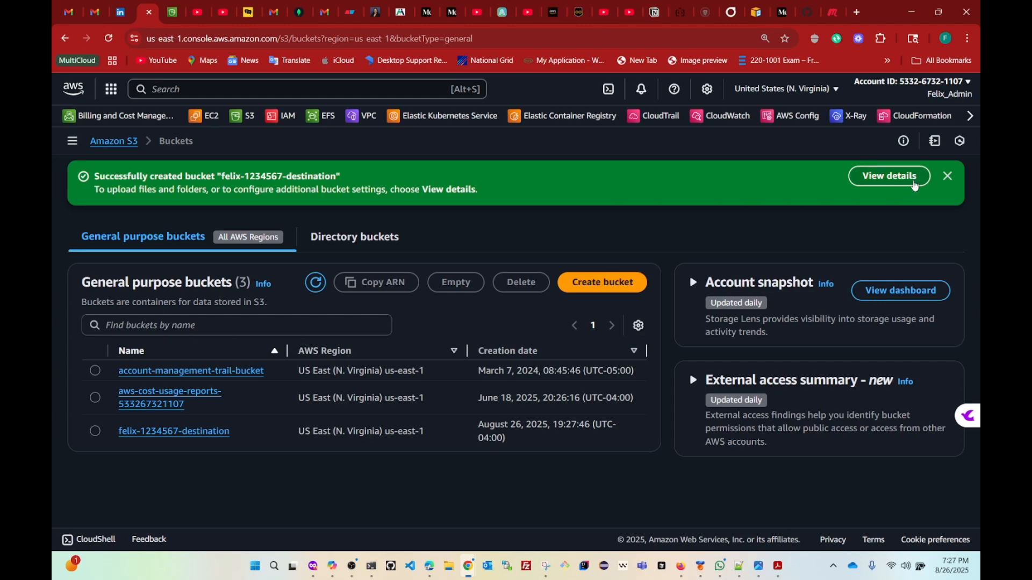
click(949, 179)
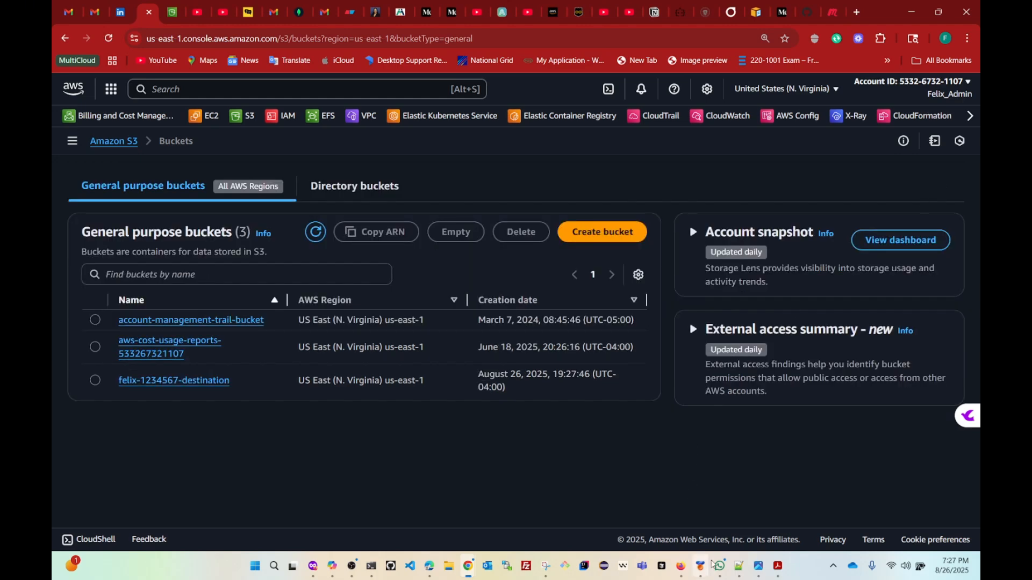
Step: Switch back to the source account in Firefox and start a new replication rule for the bucket ending in "-1234567-source"
click(681, 568)
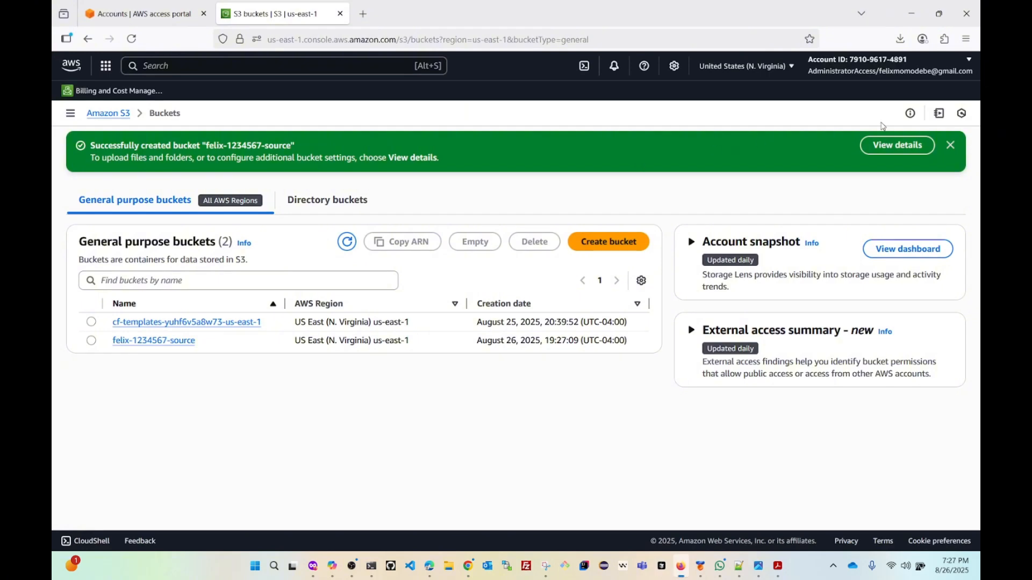
click(951, 146)
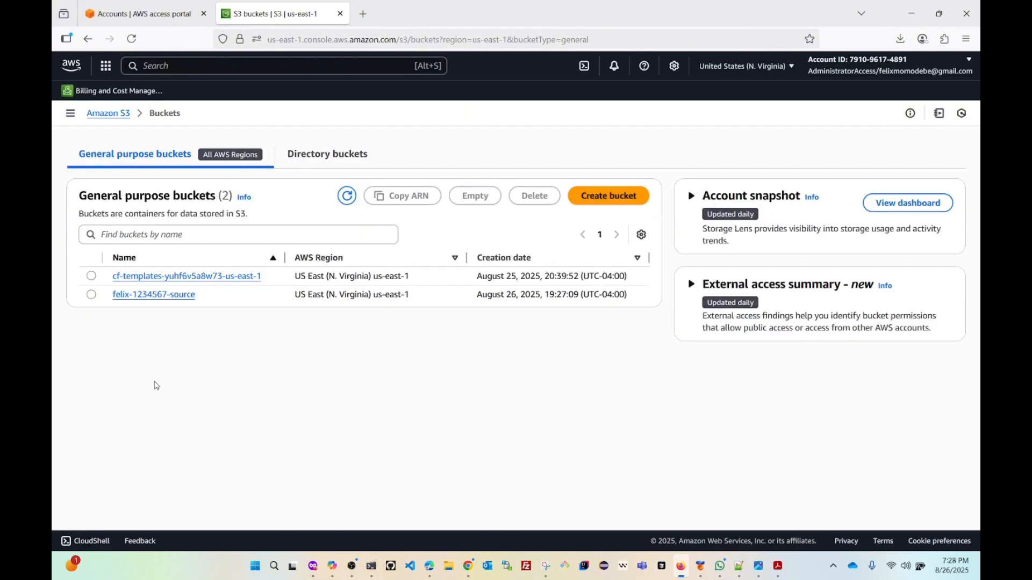
click(134, 297)
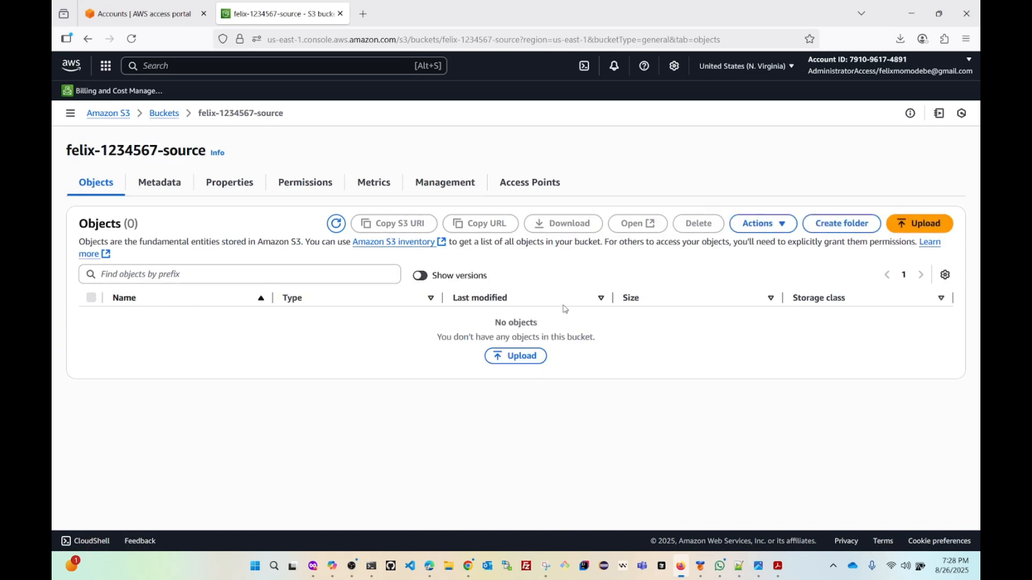
click(446, 184)
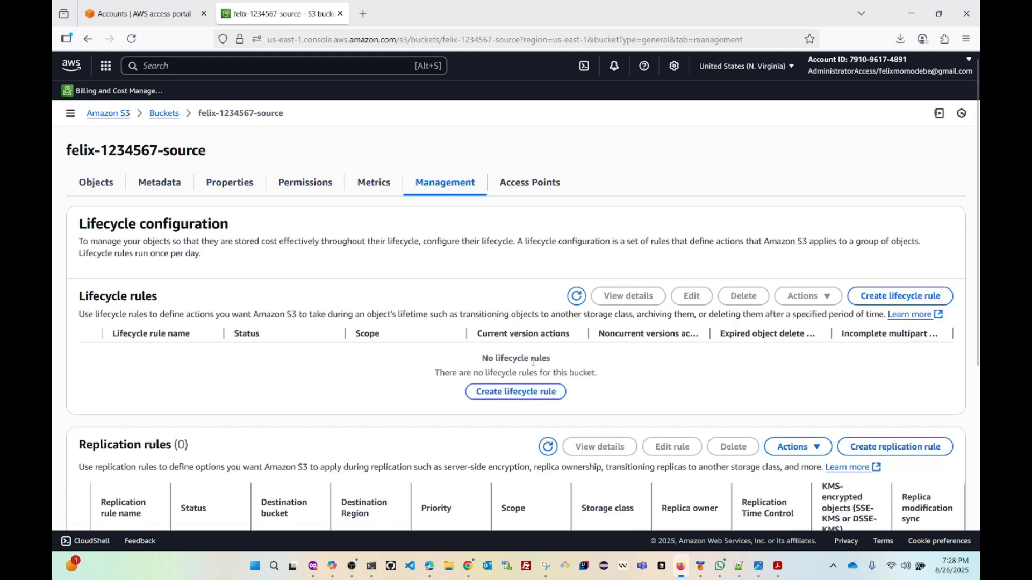
scroll(530, 371, down, 5)
scroll(531, 372, down, 2)
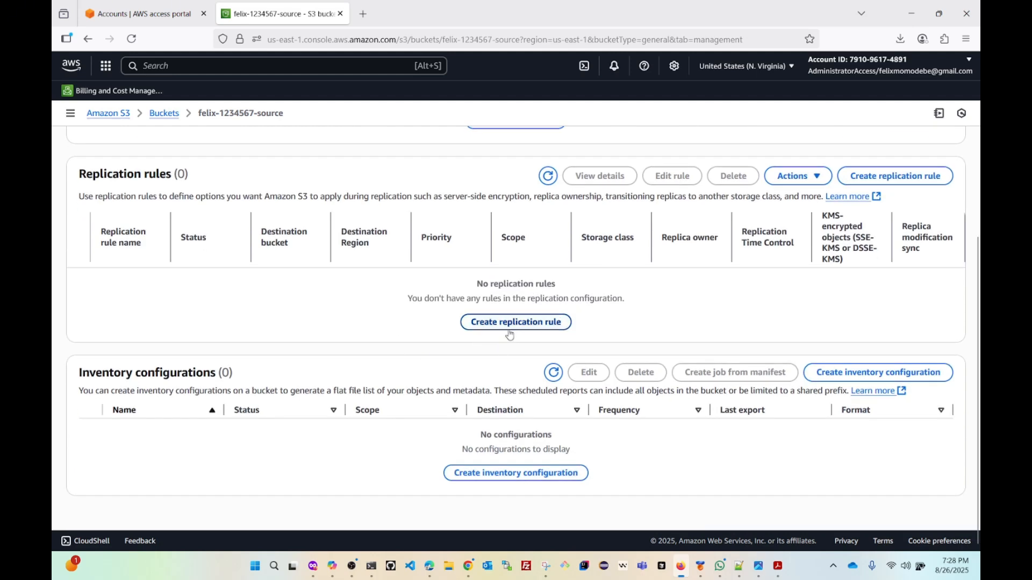
click(512, 325)
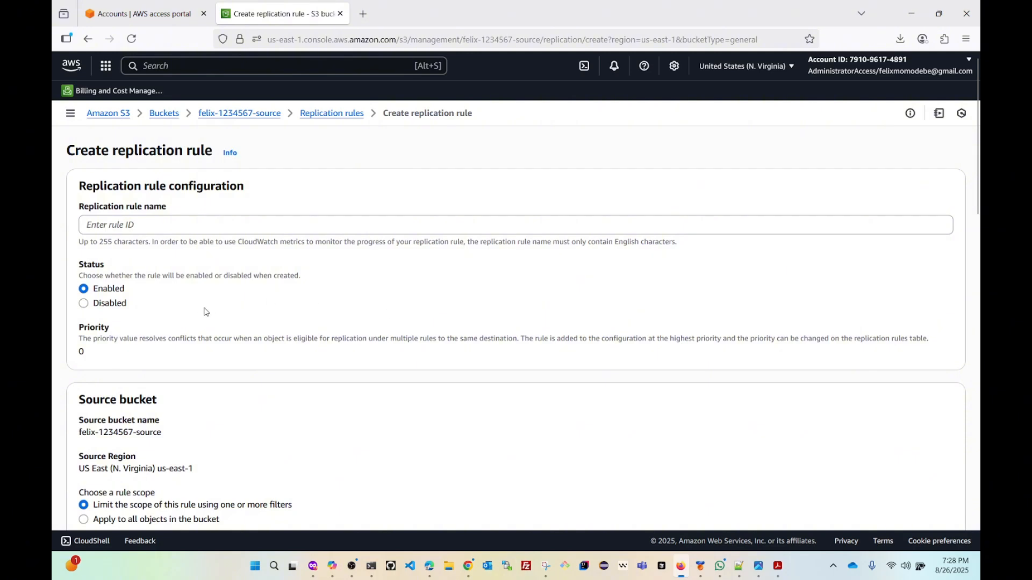
Step: Name the replication rule with the owner's first name followed by "-1234567-replication"
click(153, 226)
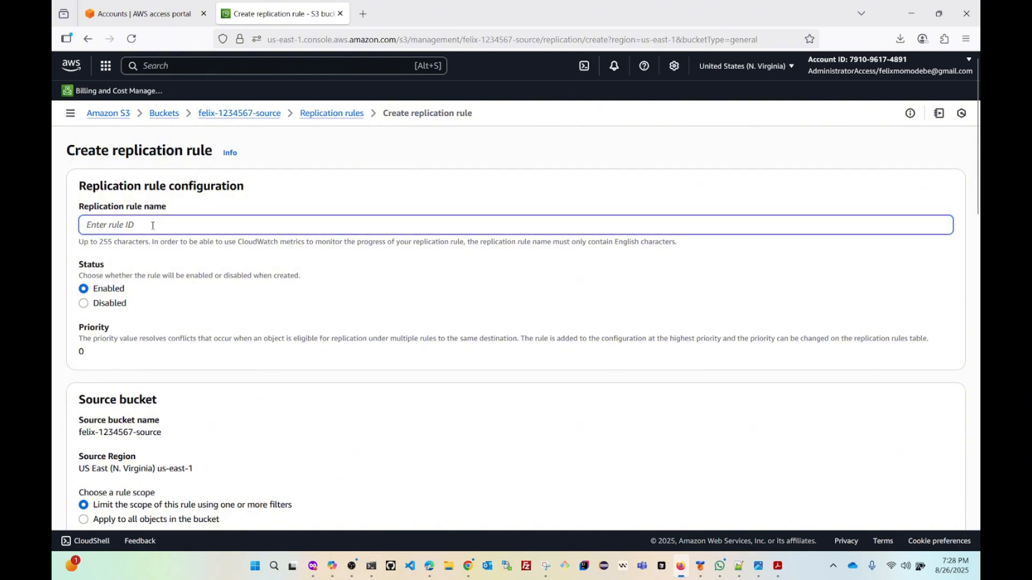
text(felix-1234567)
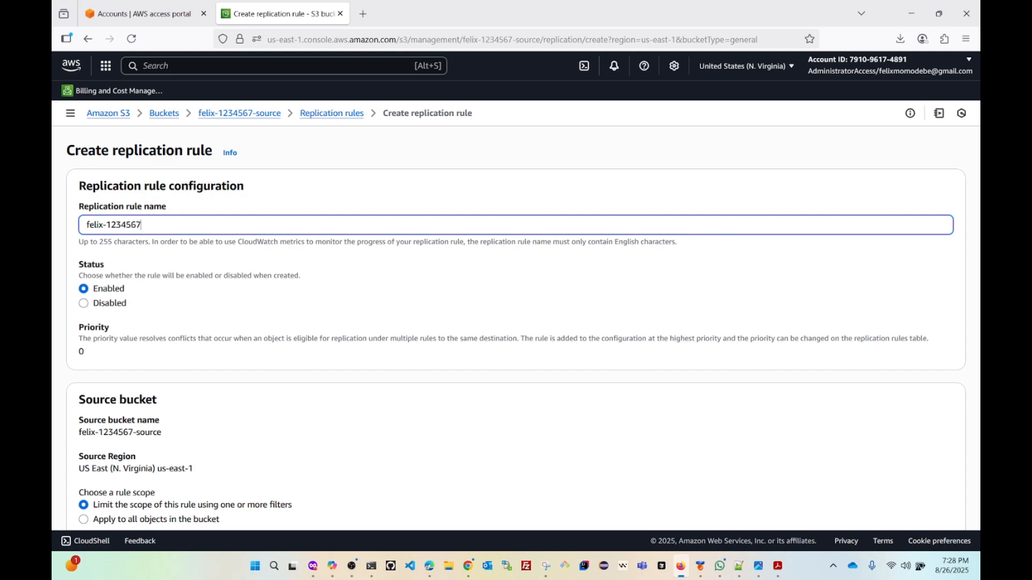
text(-replication)
scroll(235, 302, down, 3)
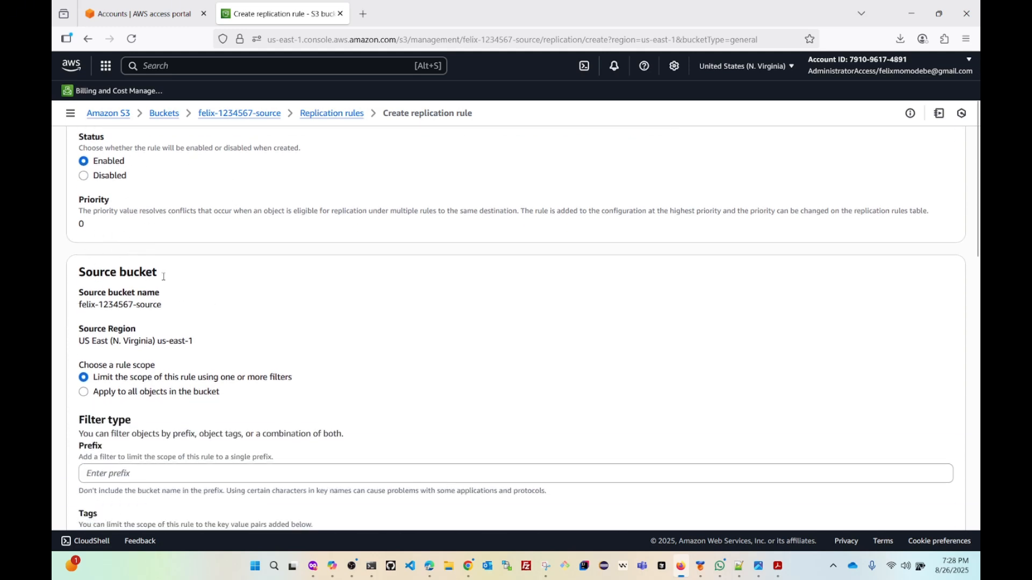
Step: Set the replication rule's scope to apply to all objects in the source bucket
scroll(177, 278, down, 1)
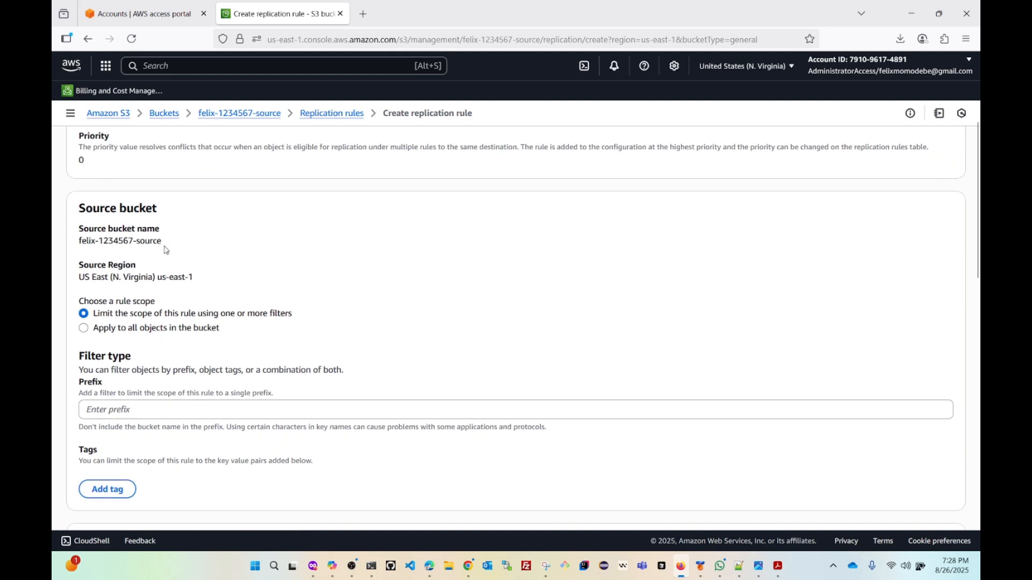
drag(163, 240, 62, 252)
drag(231, 280, 79, 286)
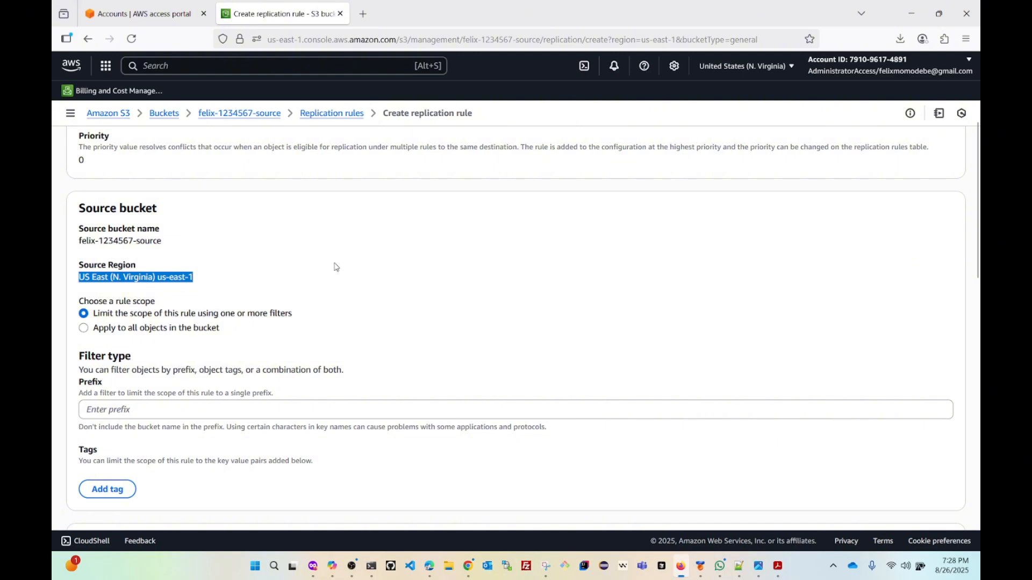
click(241, 283)
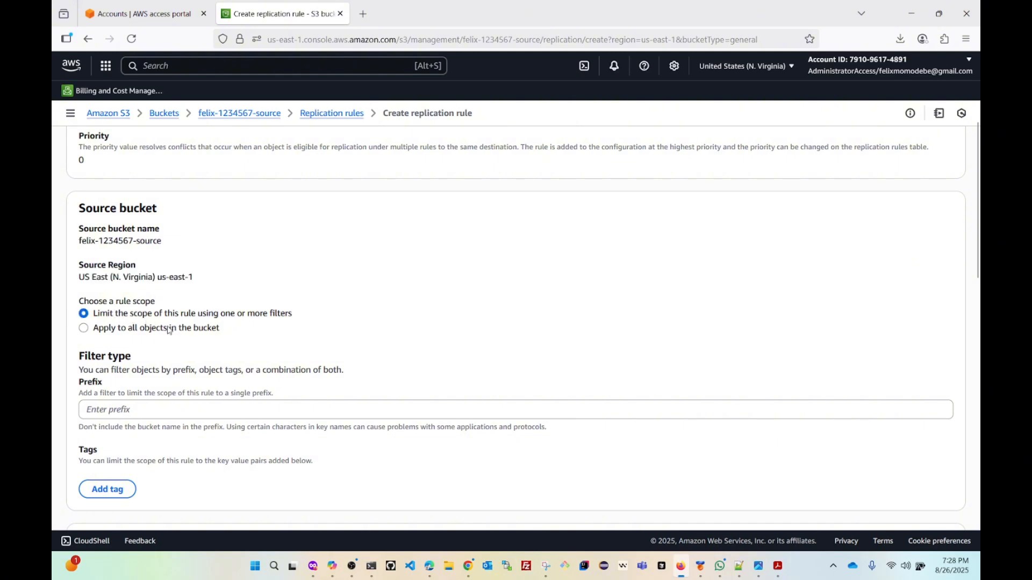
click(140, 332)
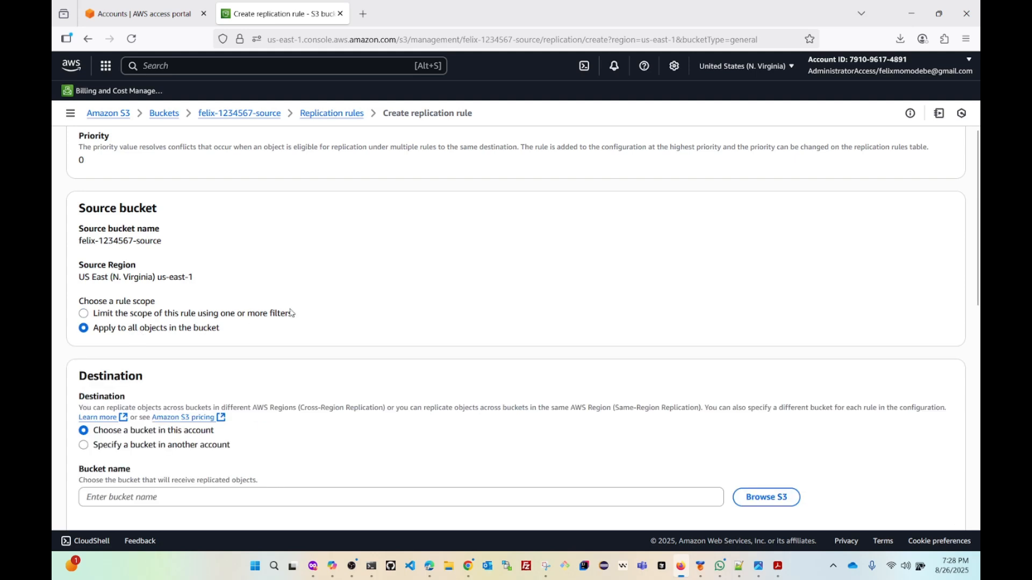
Step: Set the destination to a bucket in another account and enter the account ID copied from the destination account in Chrome
scroll(323, 297, down, 4)
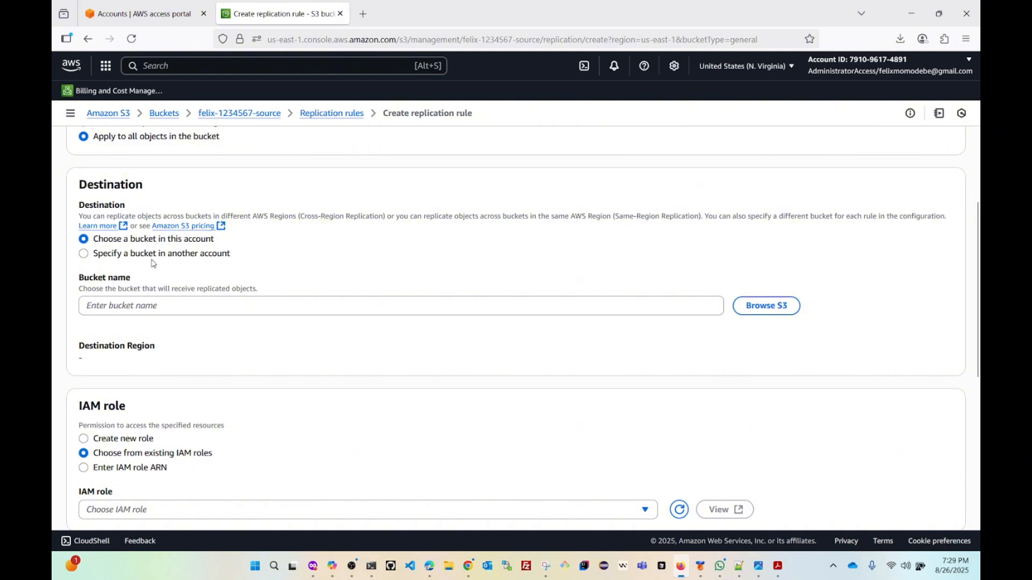
click(84, 255)
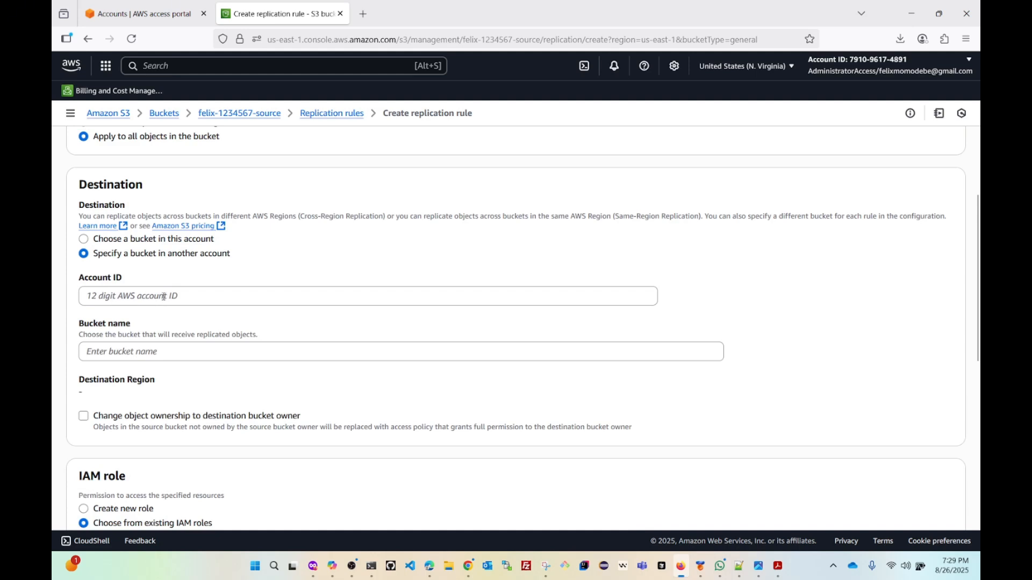
click(912, 13)
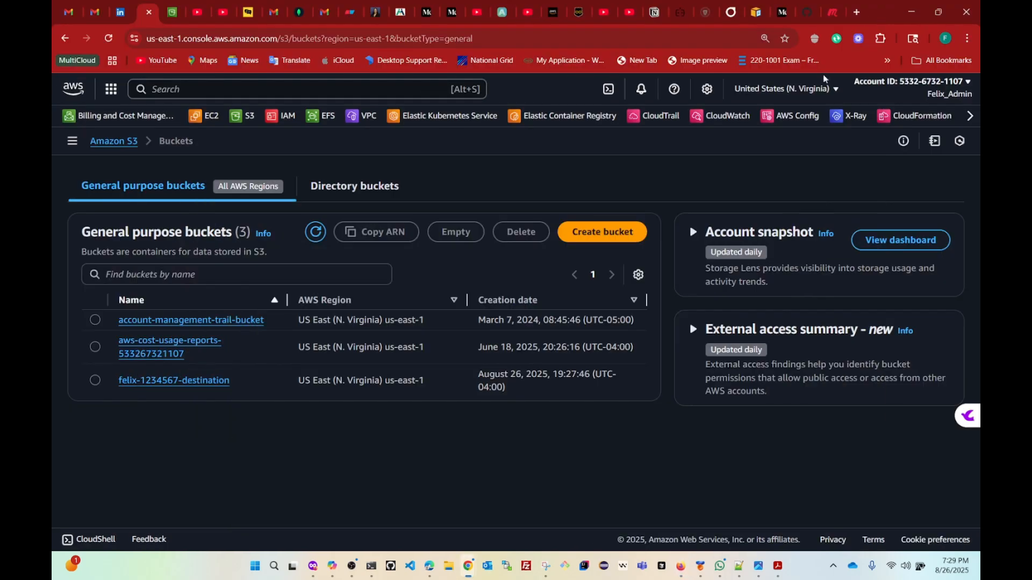
click(938, 85)
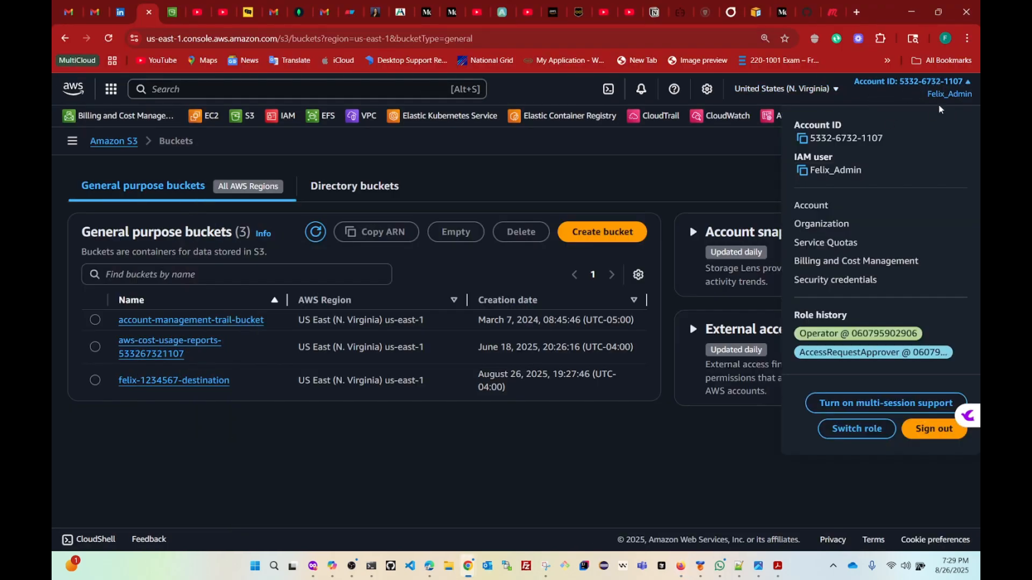
click(803, 140)
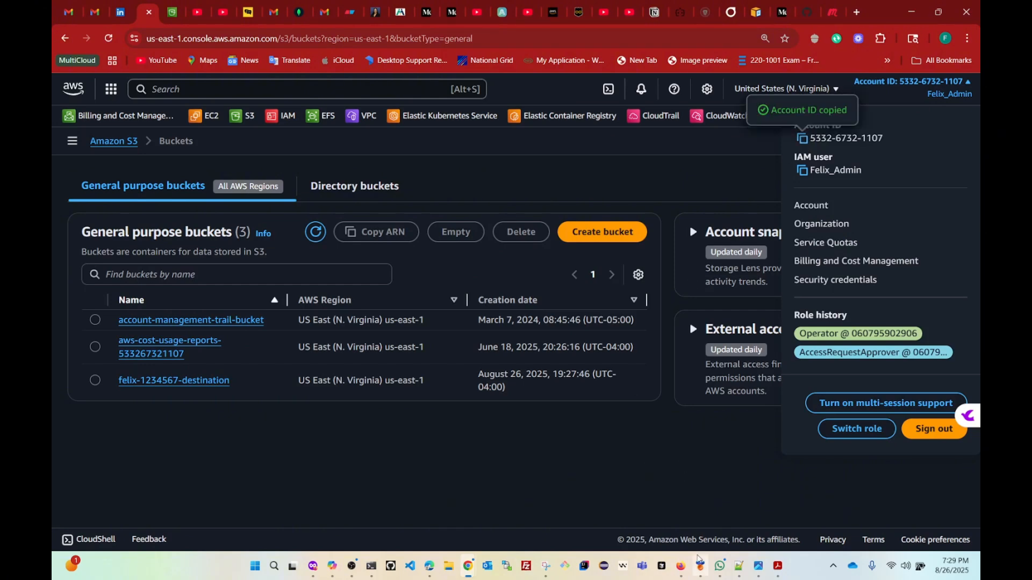
click(682, 568)
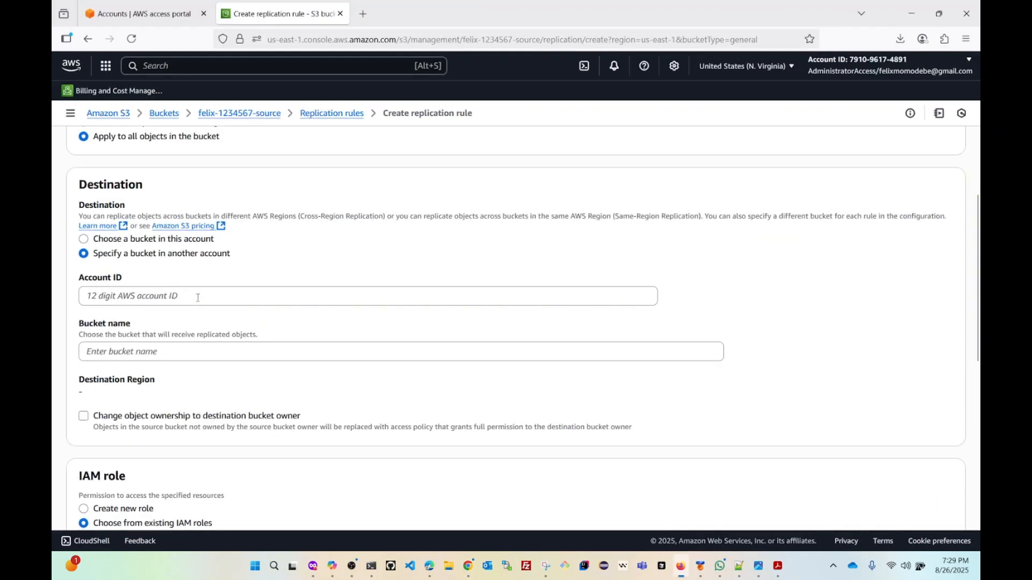
click(199, 297)
key(ctrl+v)
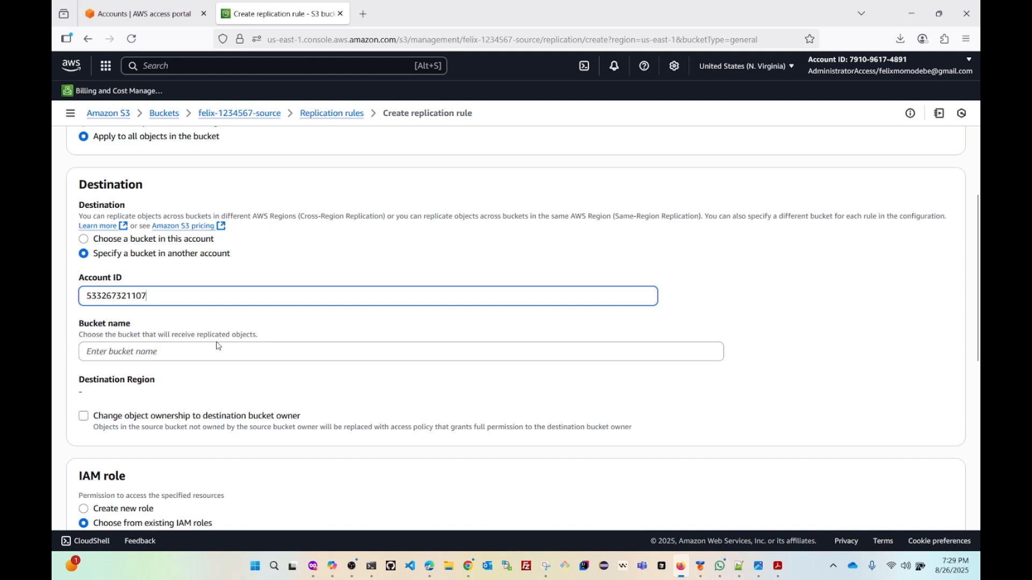
Step: Copy the name of the bucket ending in "-1234567-destination" from Chrome and enter it as the rule's destination bucket in Firefox
drag(260, 337, 81, 337)
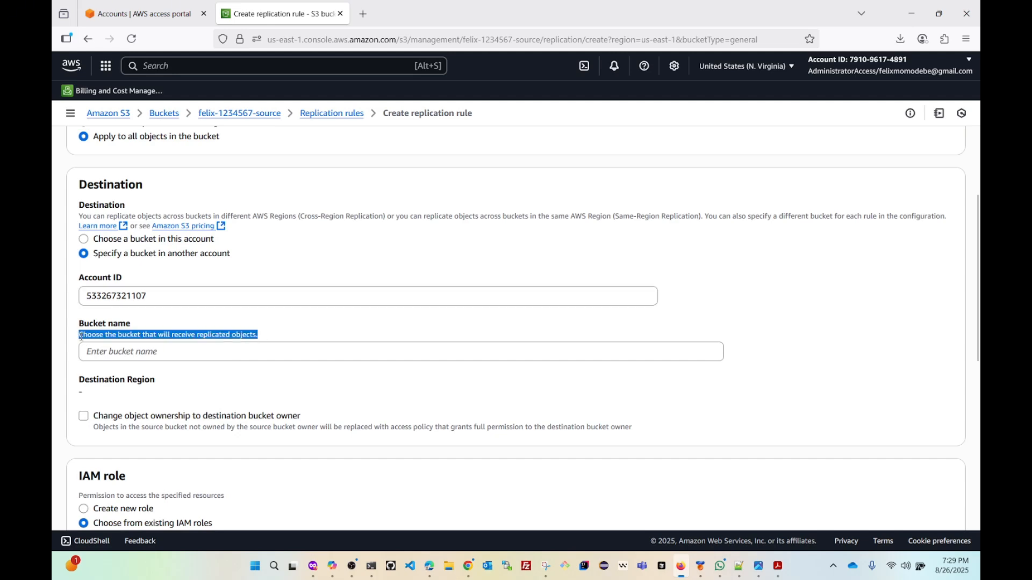
click(914, 16)
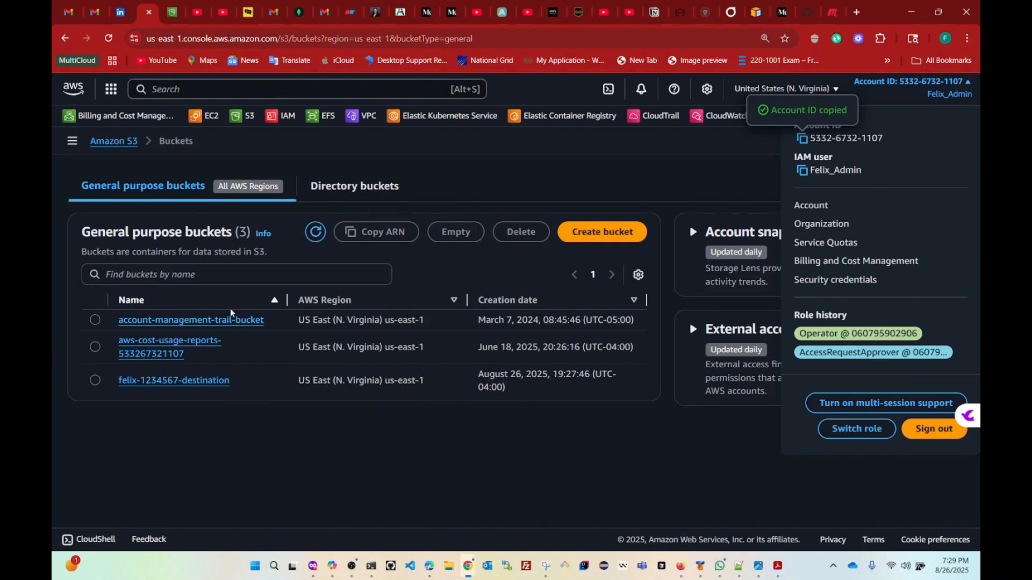
drag(249, 386, 117, 393)
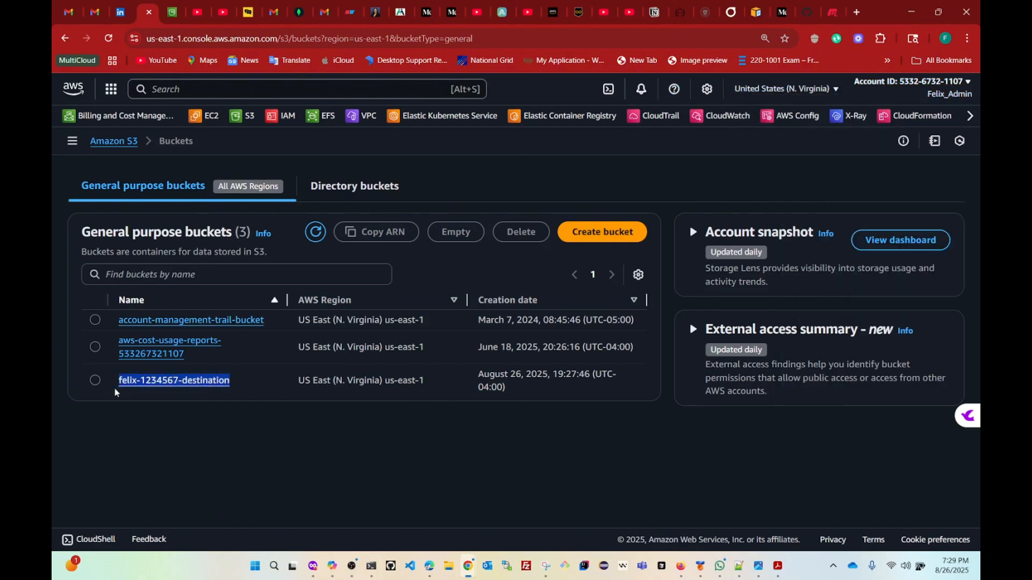
key(ctrl+c)
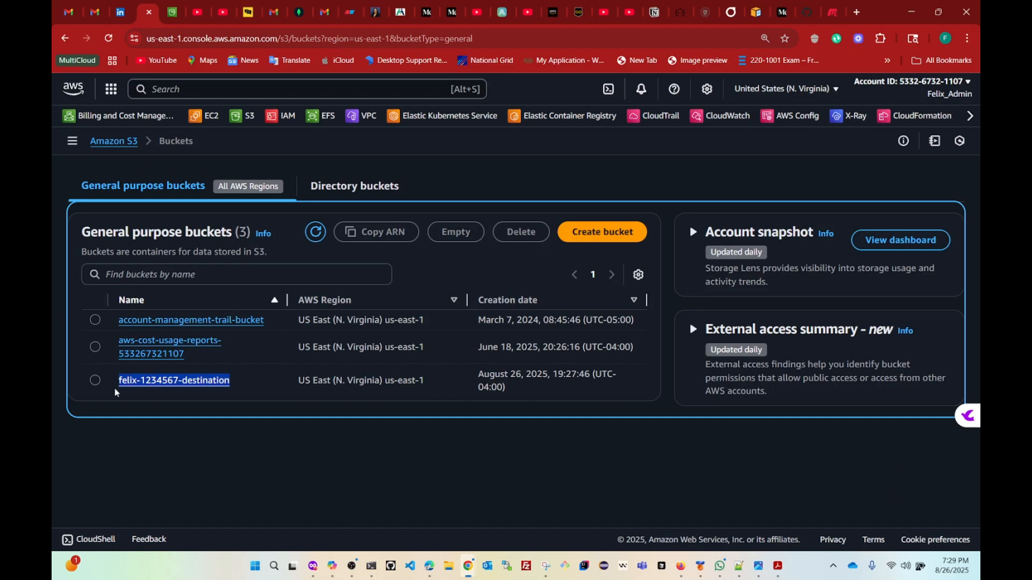
click(682, 571)
click(128, 352)
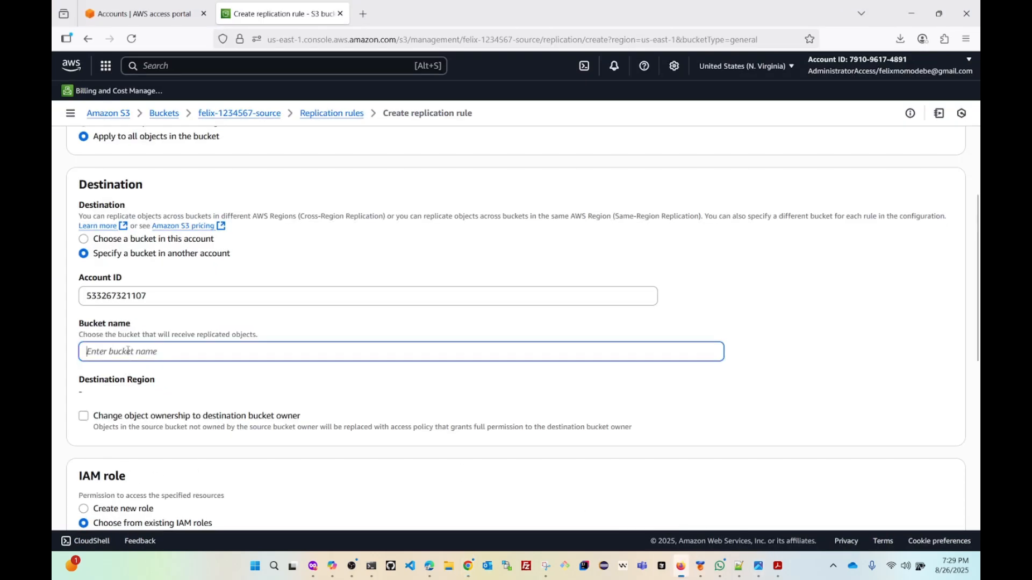
key(ctrl+v)
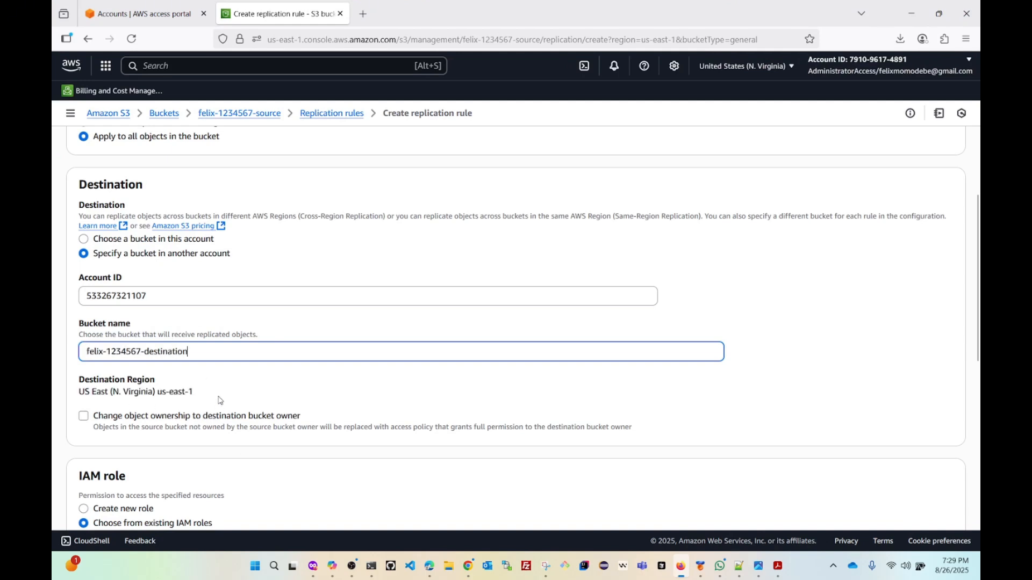
drag(220, 400, 91, 398)
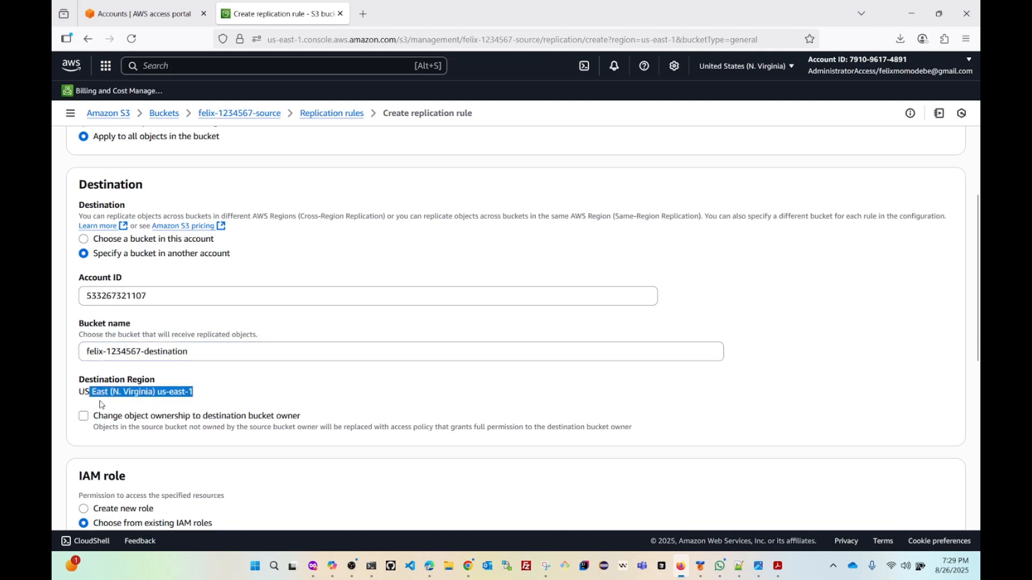
click(225, 402)
drag(189, 392, 77, 398)
click(350, 385)
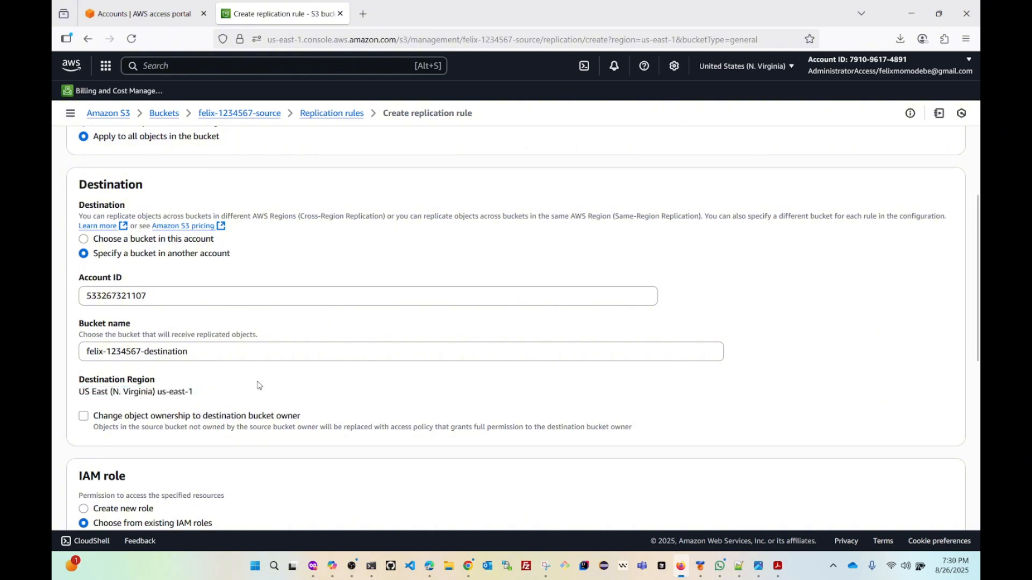
Step: Set the replication rule's IAM role option to create a new role
scroll(258, 384, down, 2)
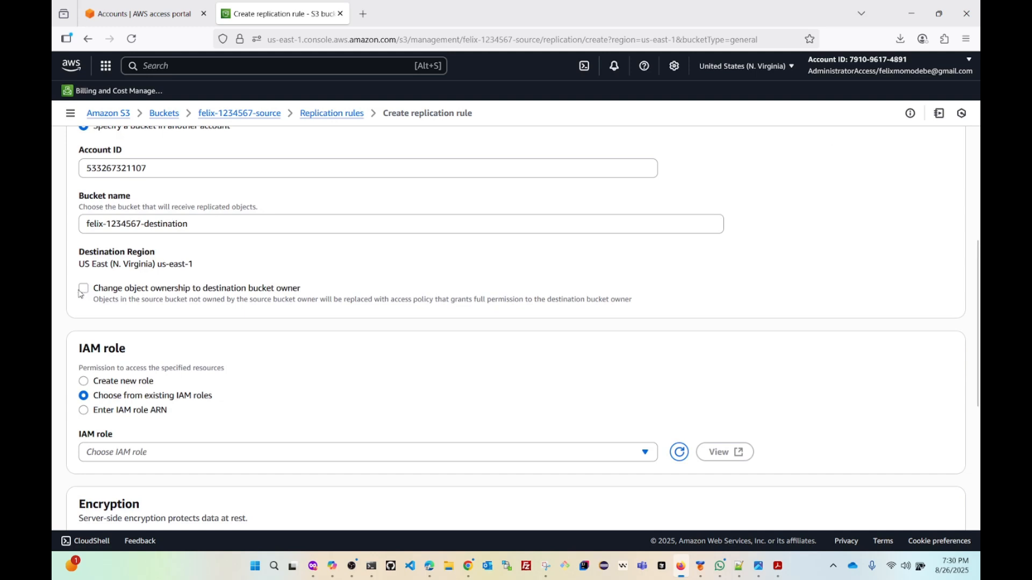
scroll(230, 342, down, 1)
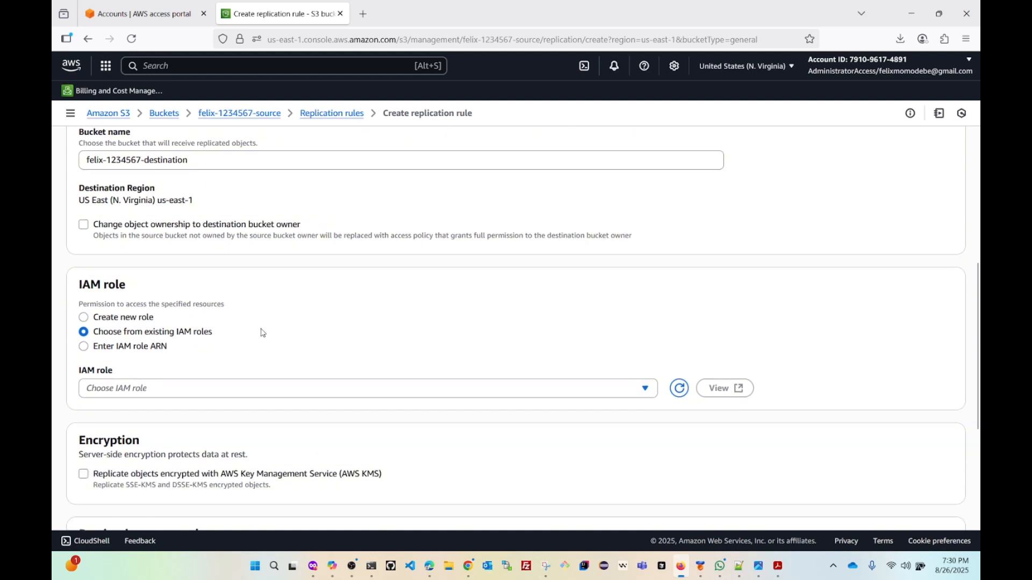
click(84, 318)
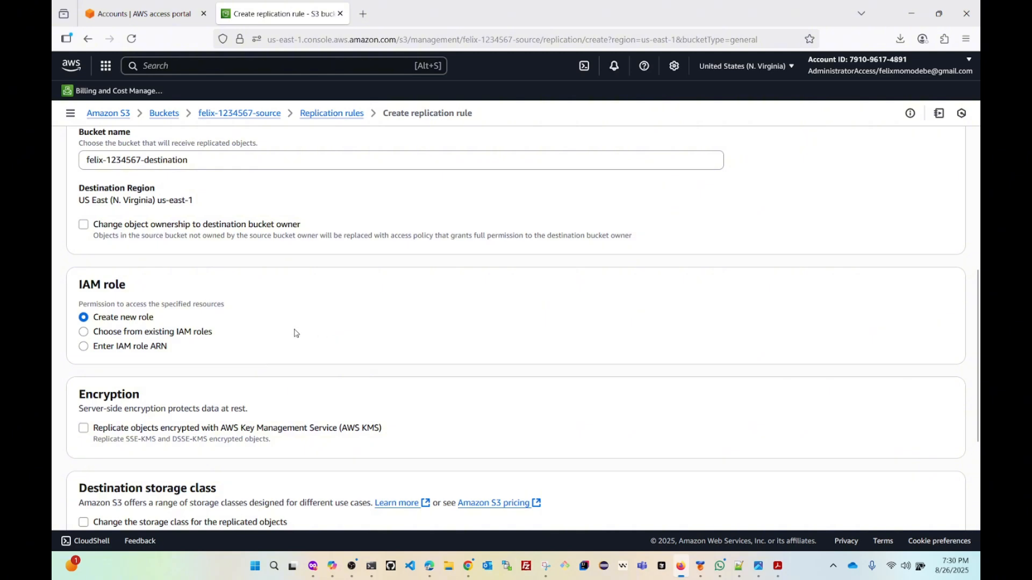
Step: Enable Replication Time Control (RTC) in the rule's additional replication options
scroll(366, 324, down, 3)
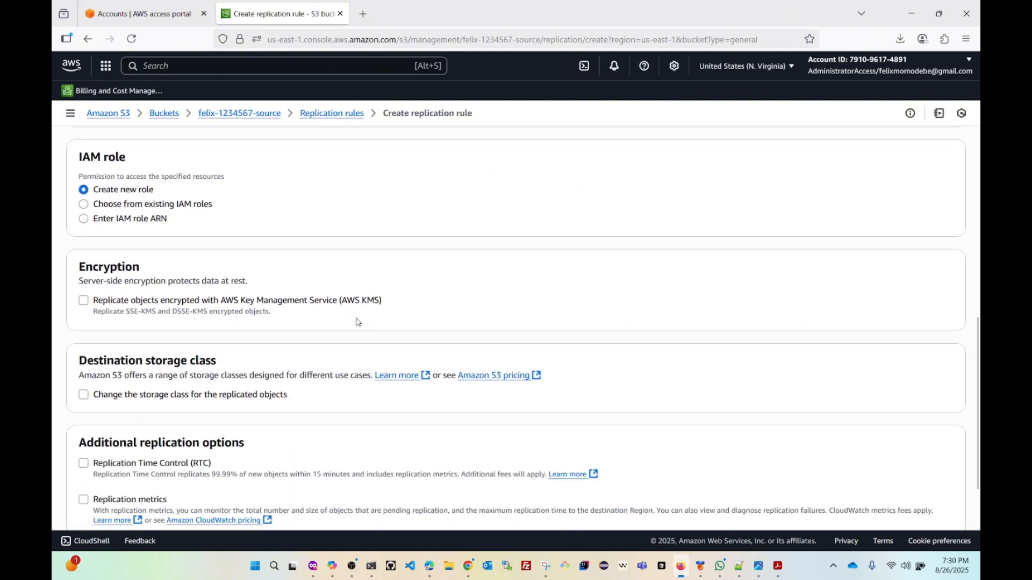
scroll(253, 323, down, 2)
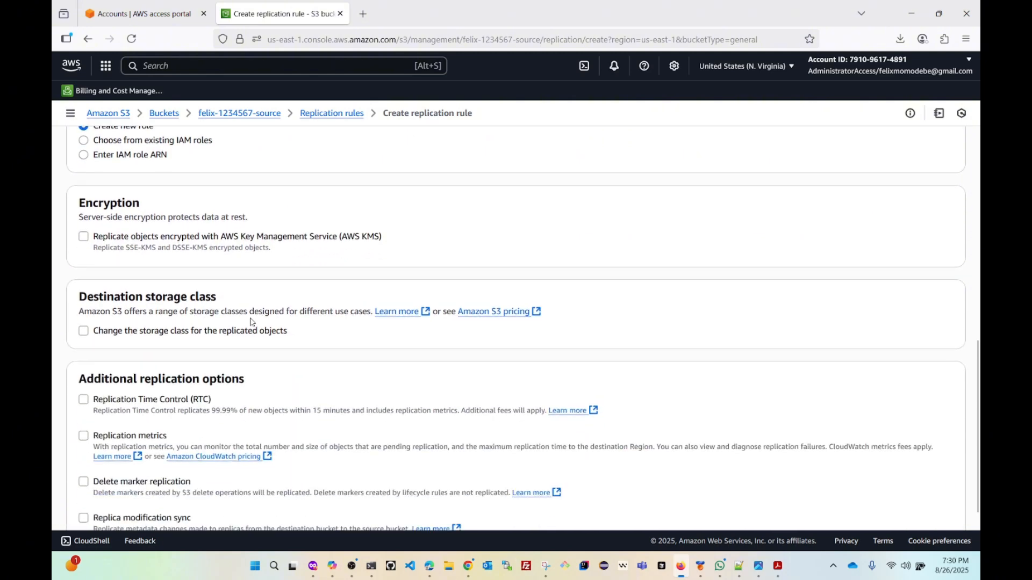
scroll(245, 301, down, 2)
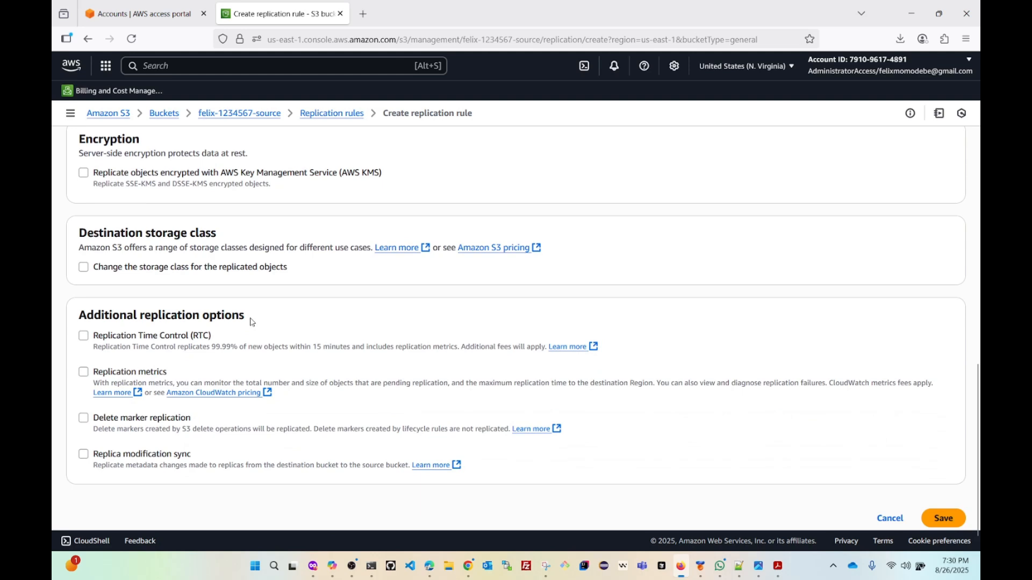
click(84, 337)
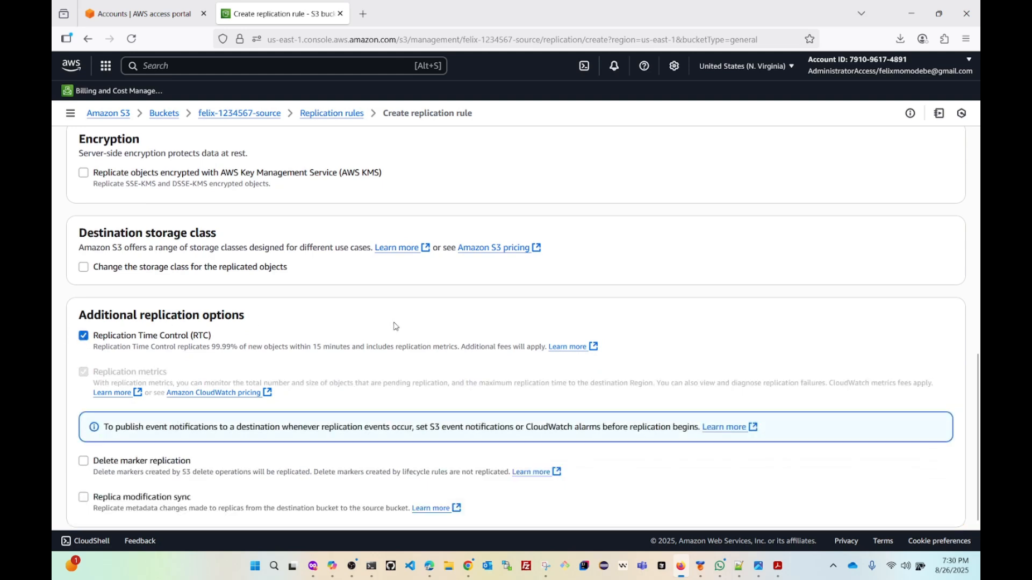
Step: Save the replication rule, choose not to replicate existing objects, and dismiss the notification
scroll(371, 331, down, 2)
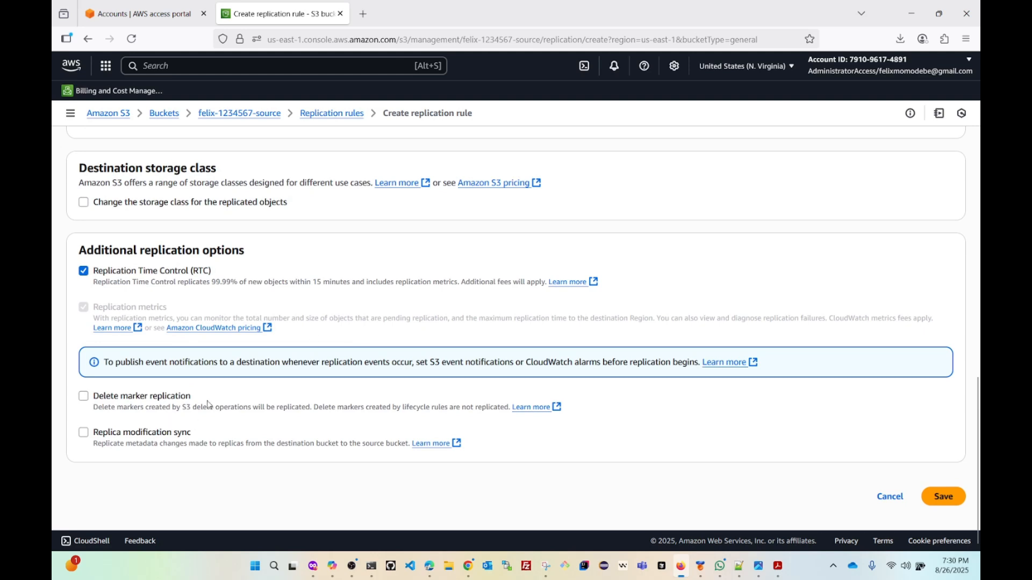
click(942, 508)
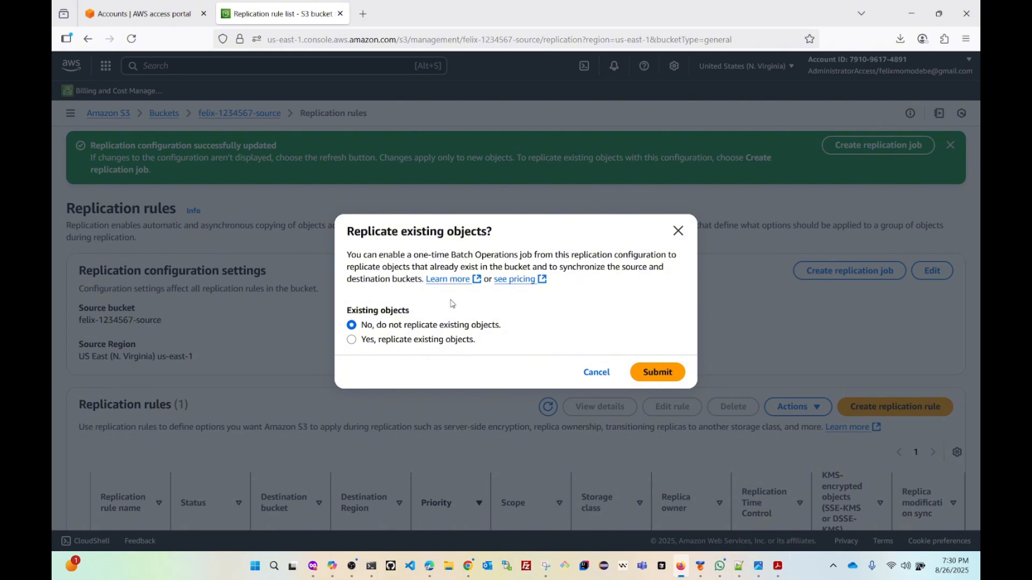
click(649, 377)
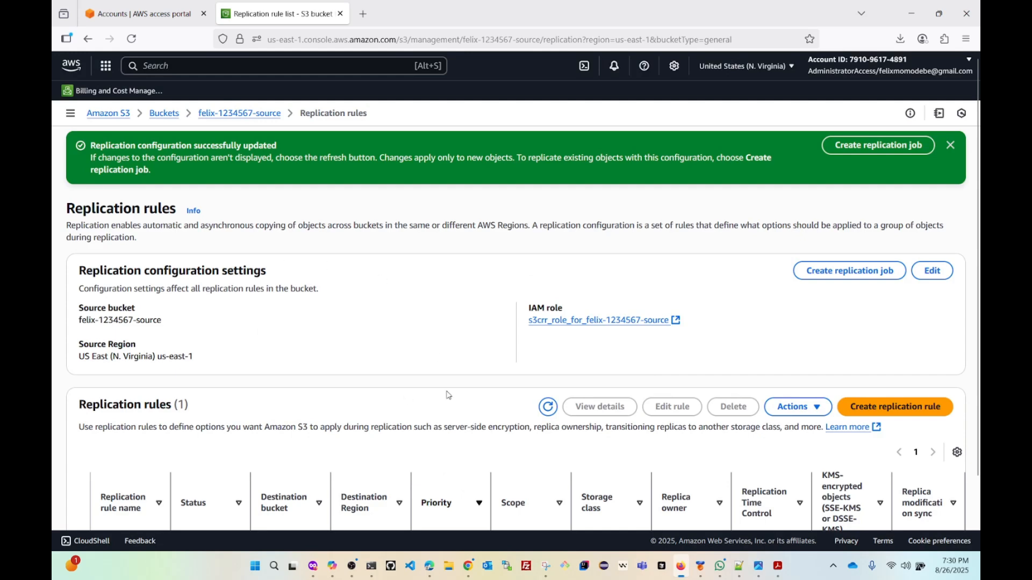
scroll(515, 399, down, 3)
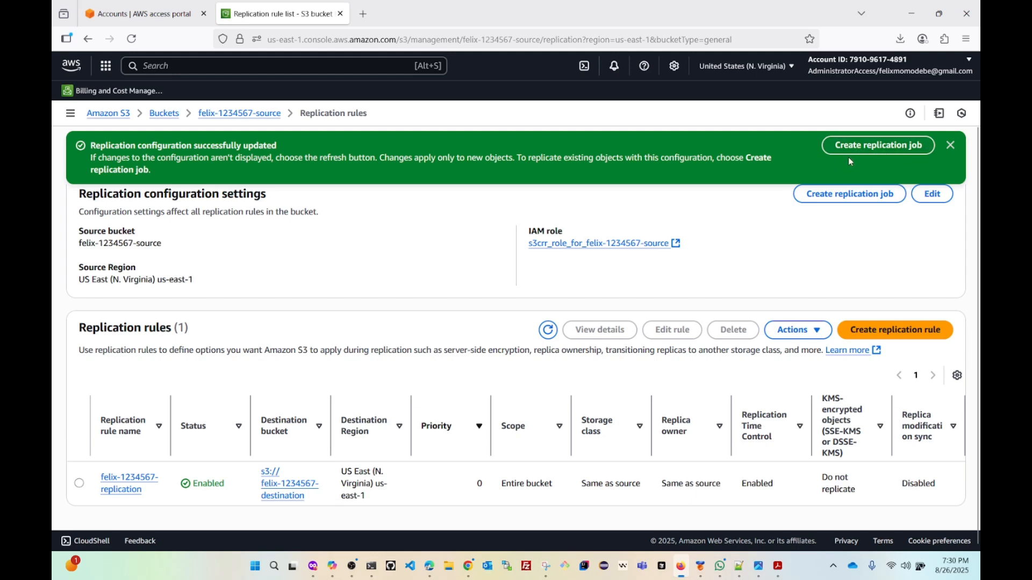
click(951, 150)
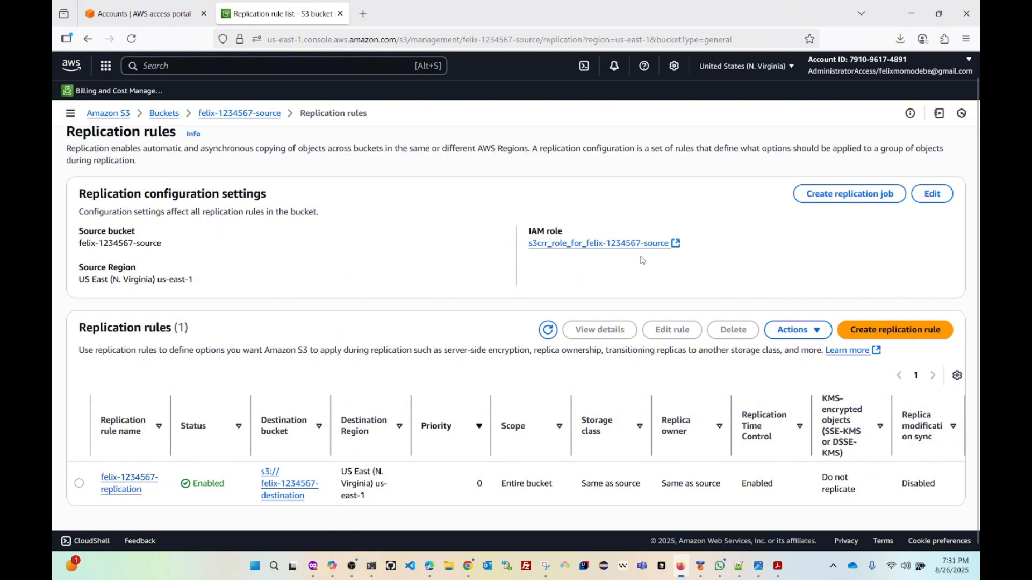
Step: Open the IAM role linked in the replication configuration settings and view its permissions policies
drag(530, 252, 691, 253)
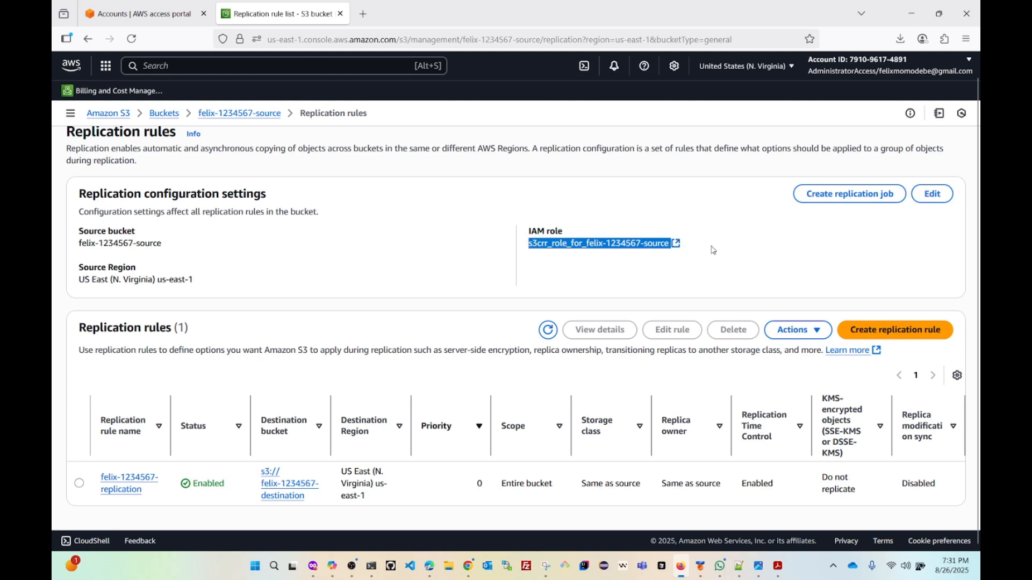
click(711, 247)
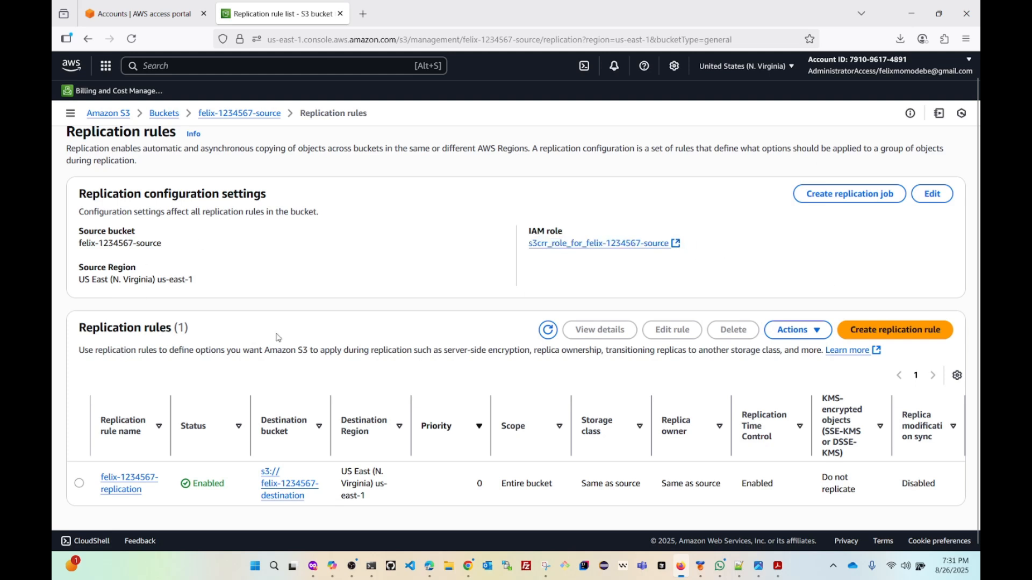
click(676, 246)
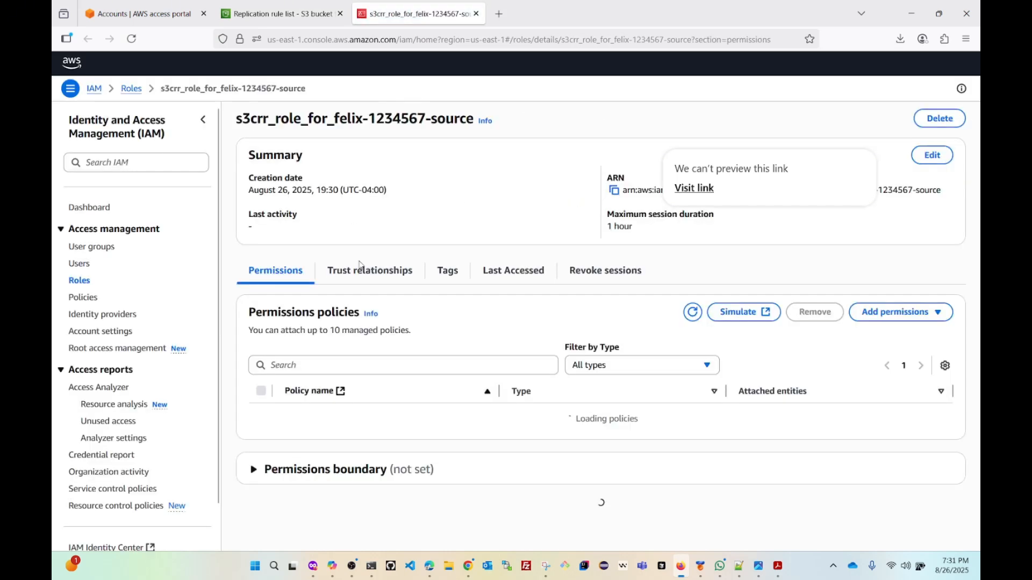
scroll(291, 310, down, 2)
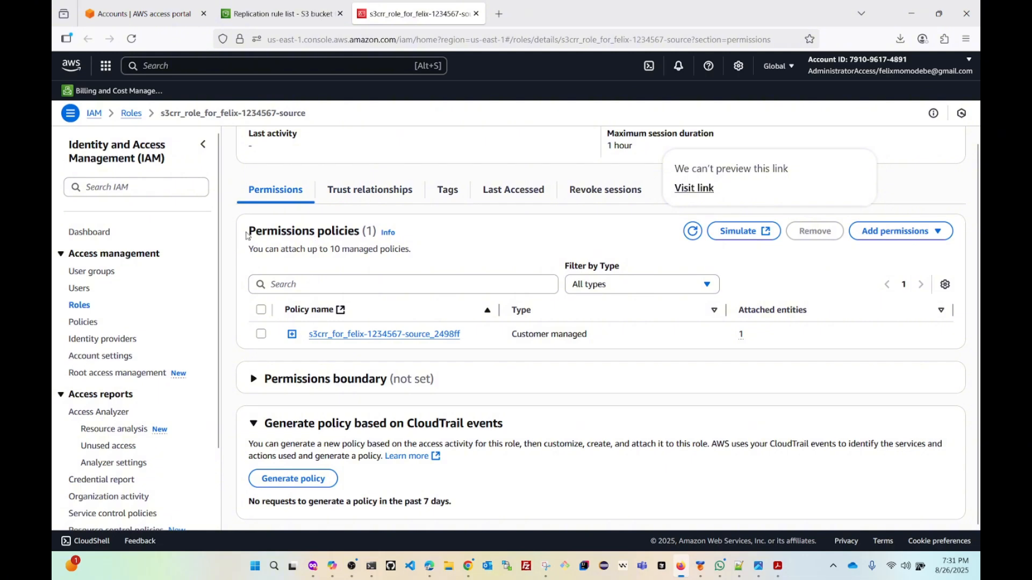
Step: Expand the policy attached to the replication role and examine its allowed S3 actions and the source and destination bucket resources
drag(248, 231, 396, 233)
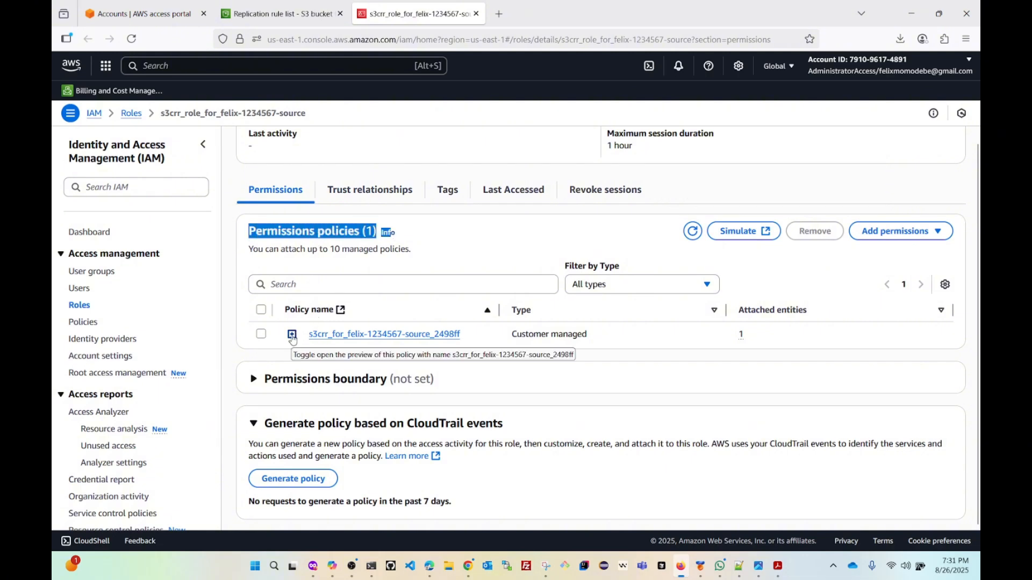
click(293, 335)
scroll(519, 317, down, 5)
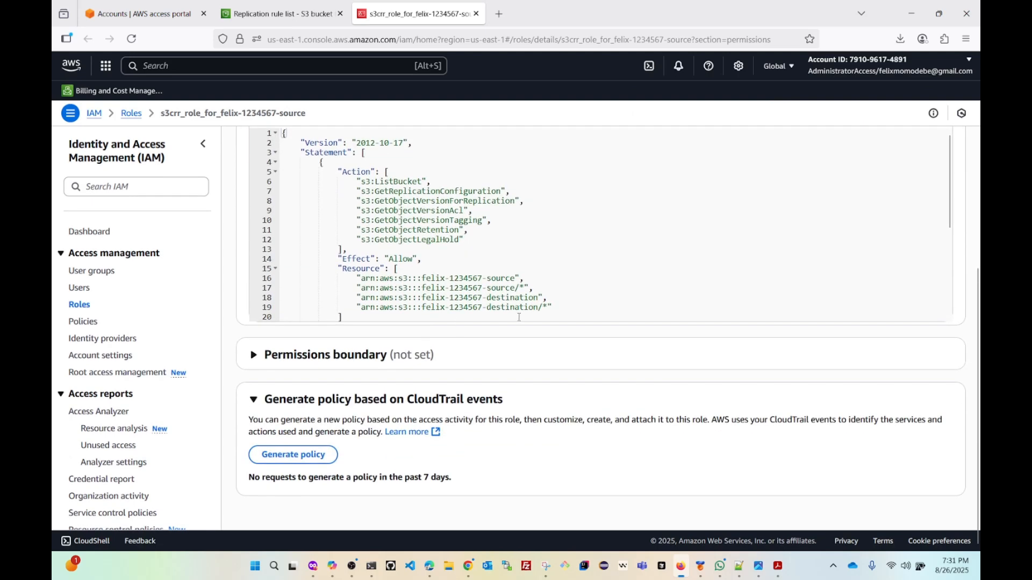
scroll(574, 327, up, 2)
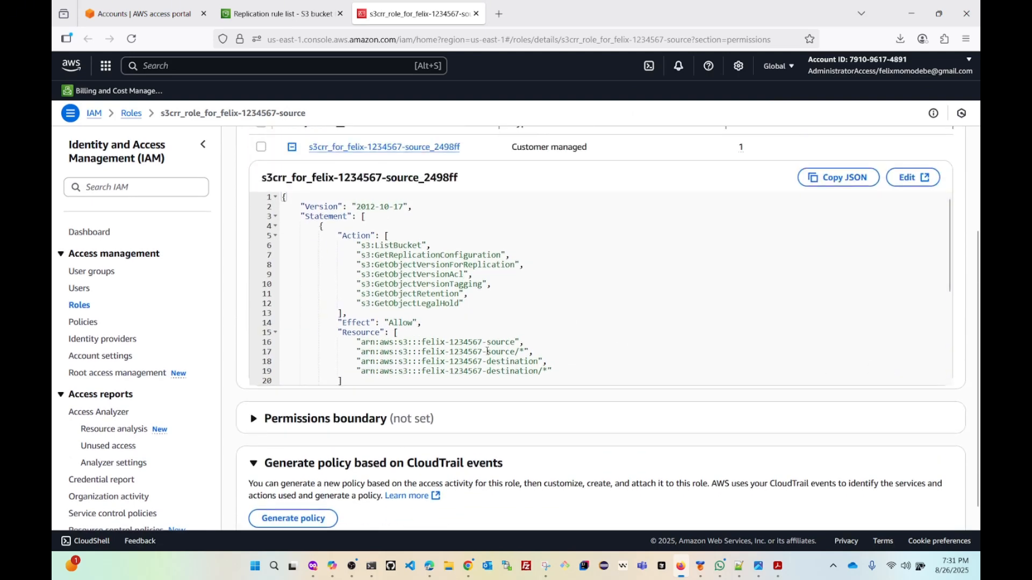
scroll(488, 352, up, 1)
scroll(591, 344, down, 2)
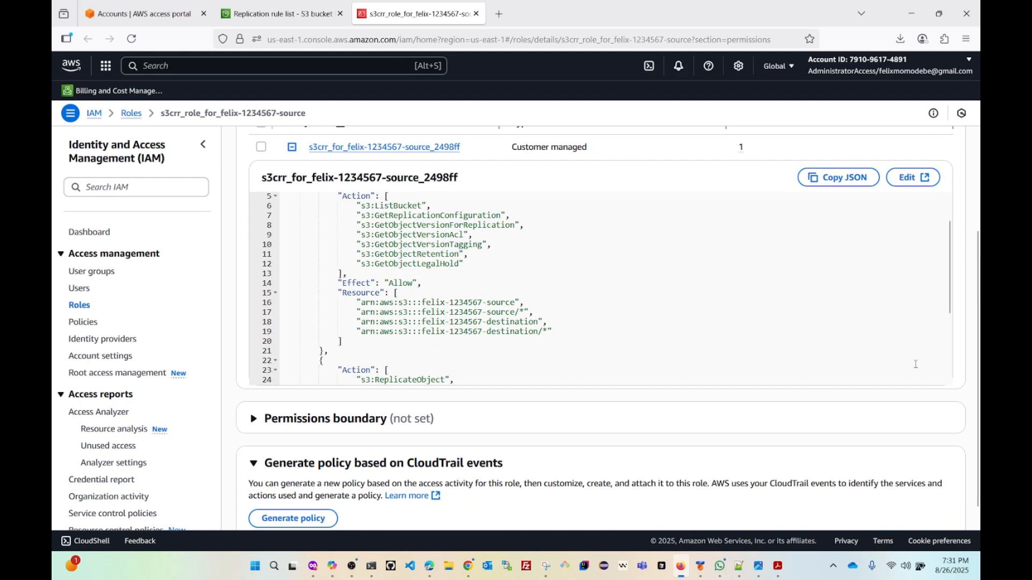
scroll(520, 310, down, 2)
scroll(512, 305, up, 2)
drag(359, 206, 496, 271)
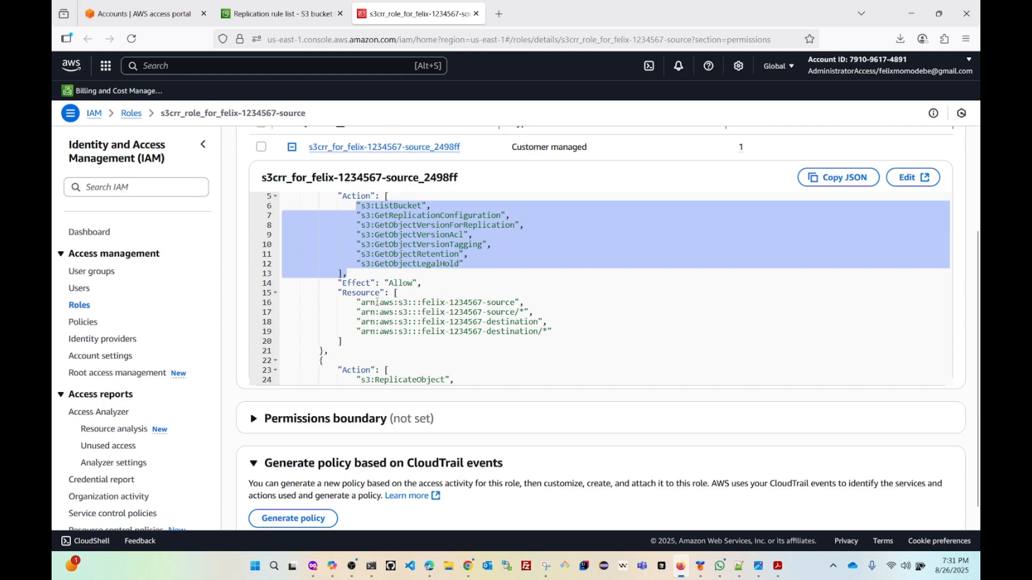
drag(343, 292, 548, 331)
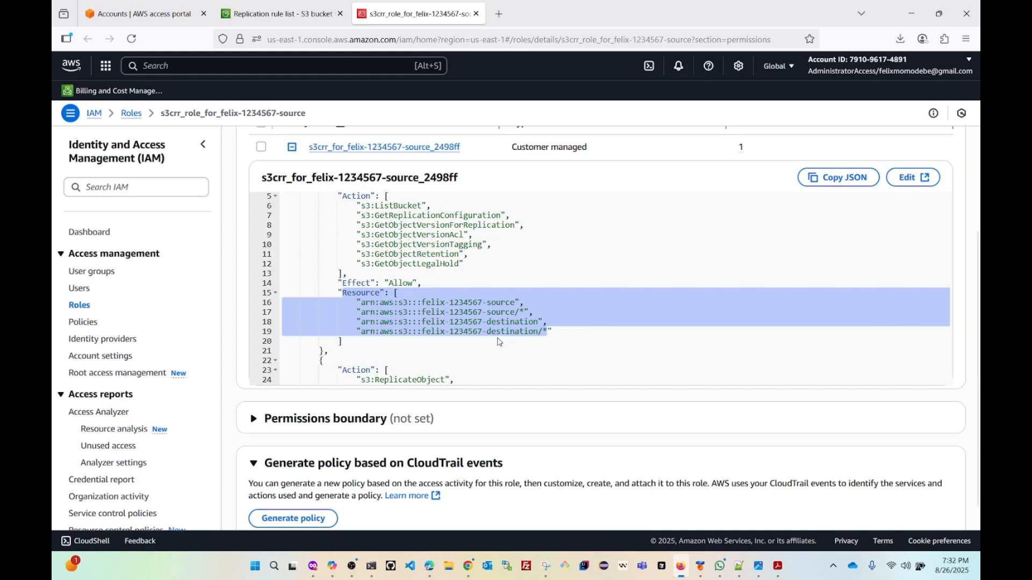
scroll(442, 346, up, 4)
scroll(441, 346, up, 1)
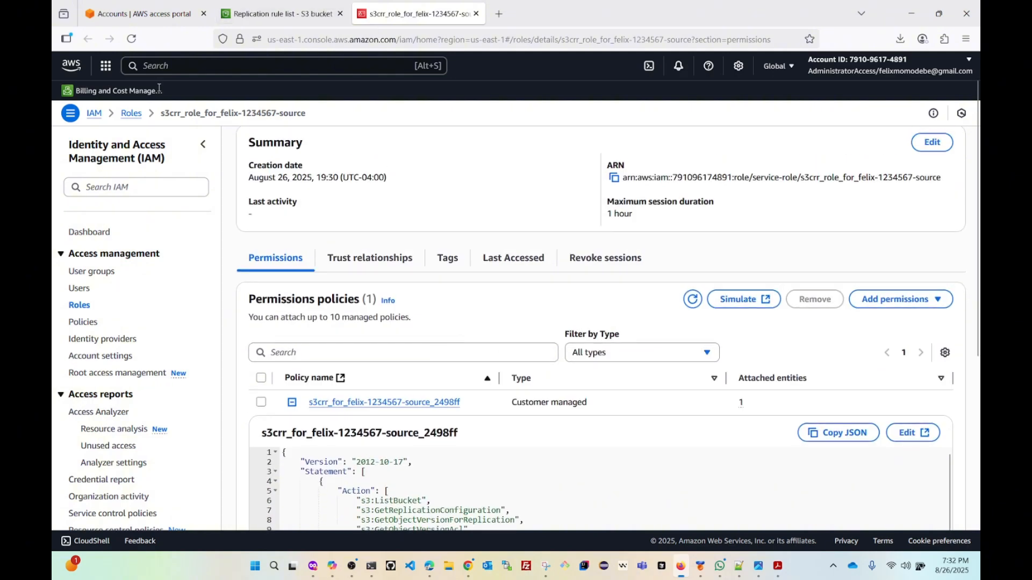
Step: Switch to the destination account's S3 console in Chrome and open the destination bucket's policy for editing
click(912, 14)
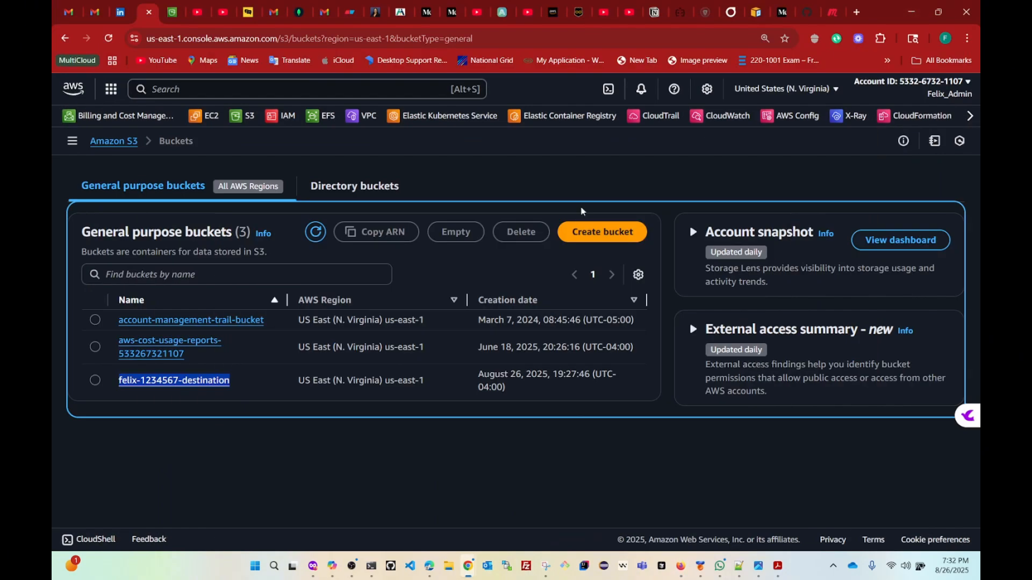
click(127, 385)
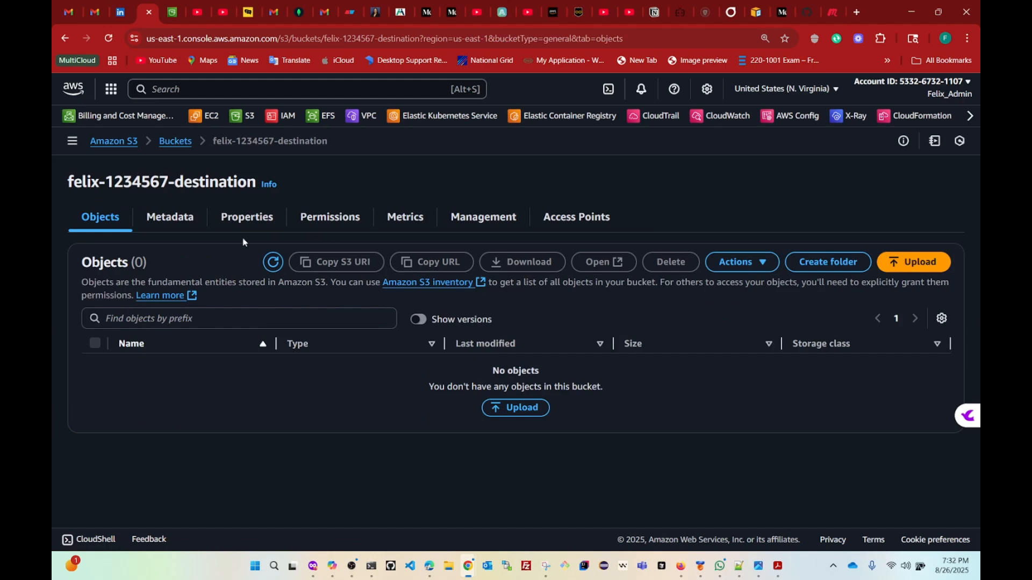
click(324, 223)
scroll(422, 335, down, 5)
scroll(425, 336, down, 1)
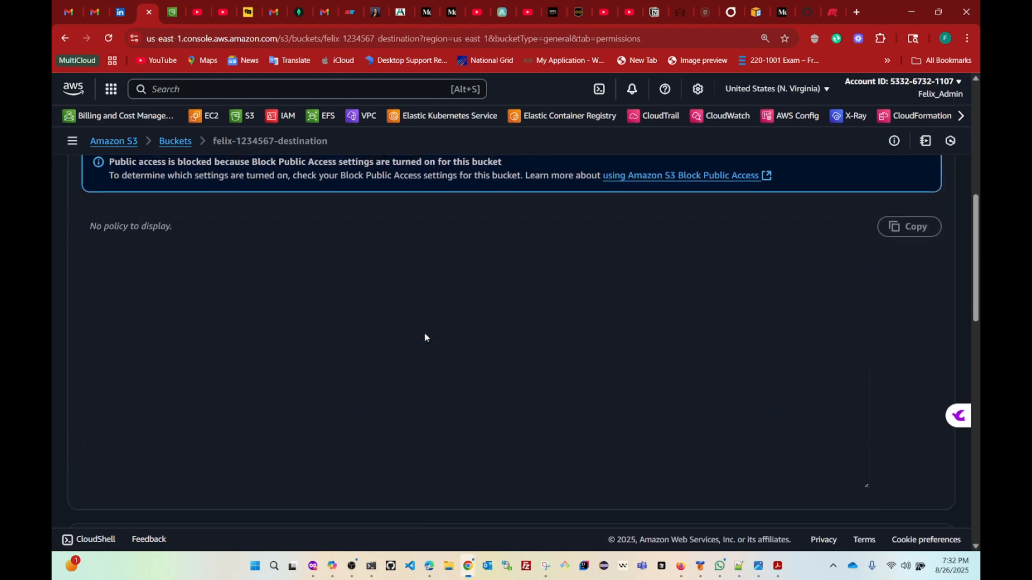
scroll(491, 315, up, 2)
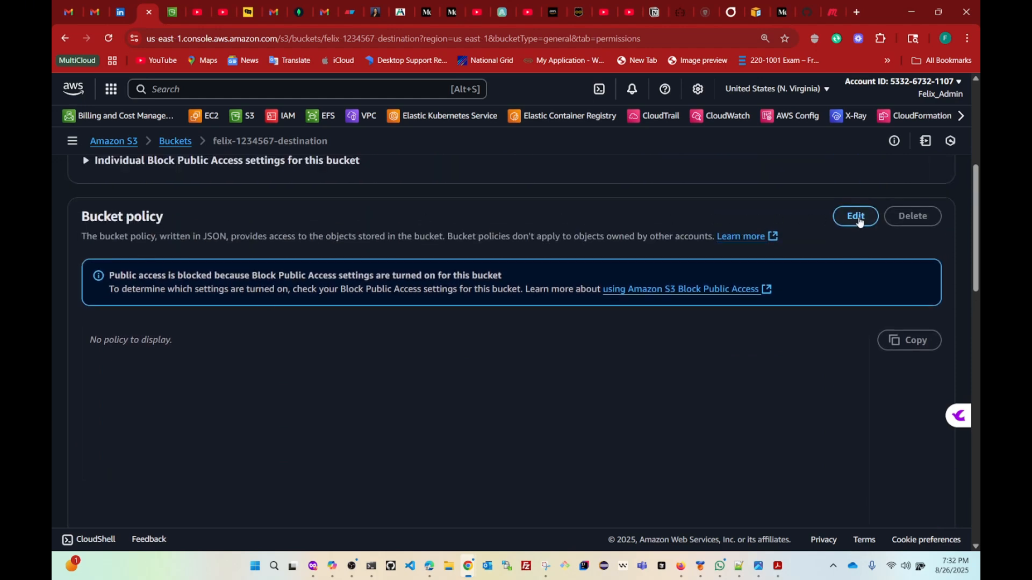
click(854, 217)
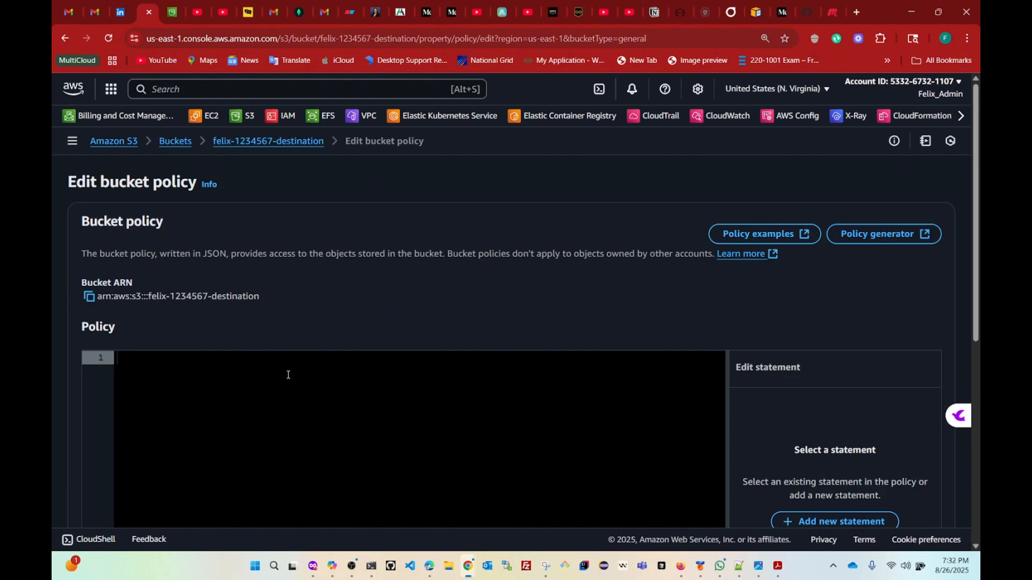
scroll(288, 374, down, 3)
scroll(252, 377, up, 1)
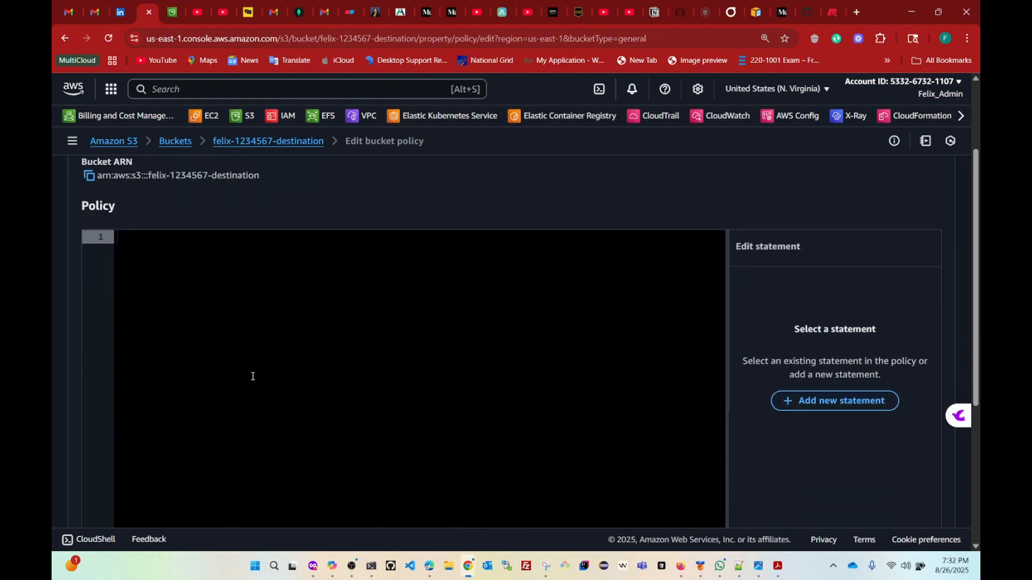
scroll(252, 376, down, 1)
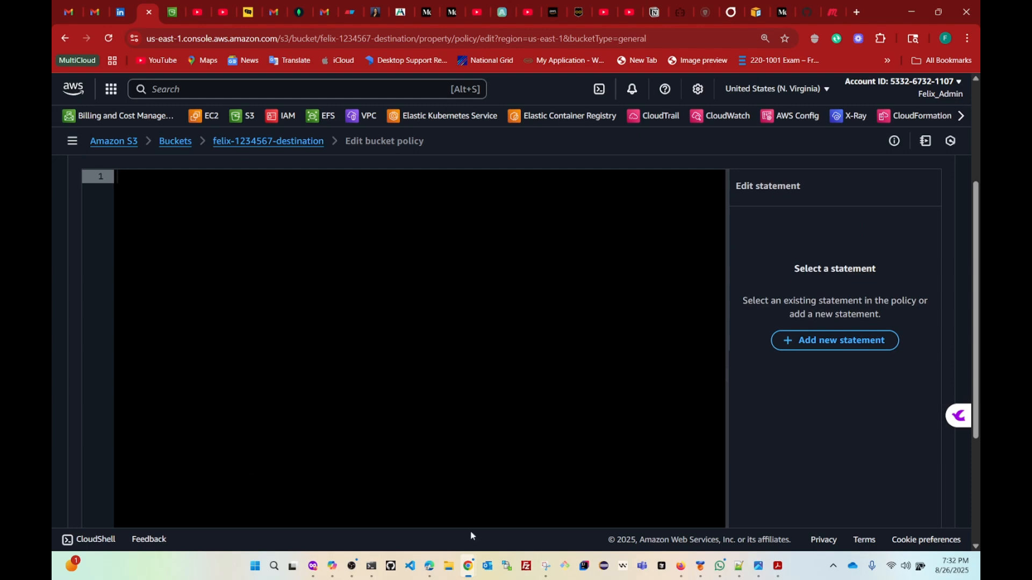
Step: Switch to Notepad++ and review the prepared bucket policy JSON with its object and bucket permission statements
click(739, 566)
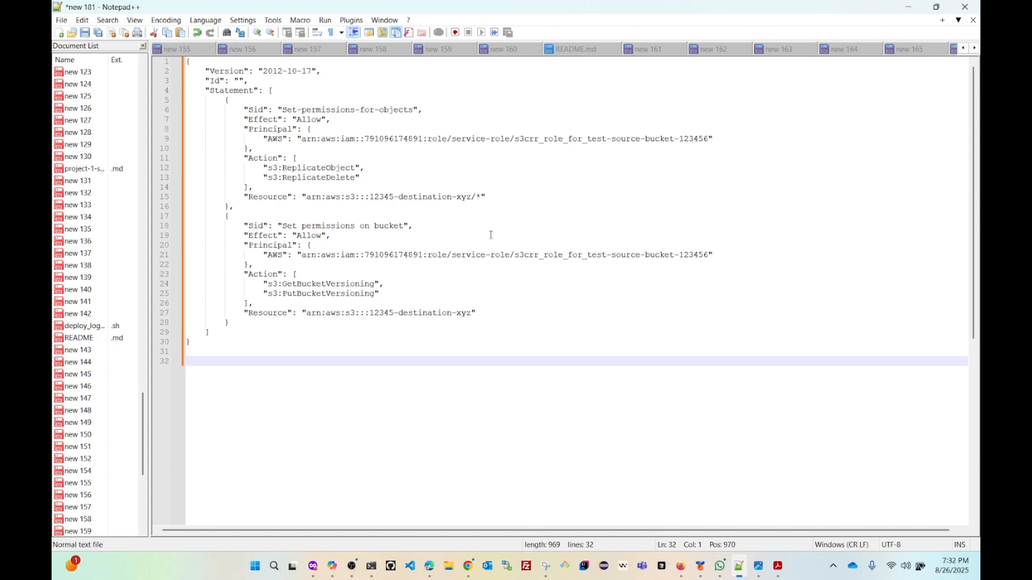
scroll(490, 235, up, 3)
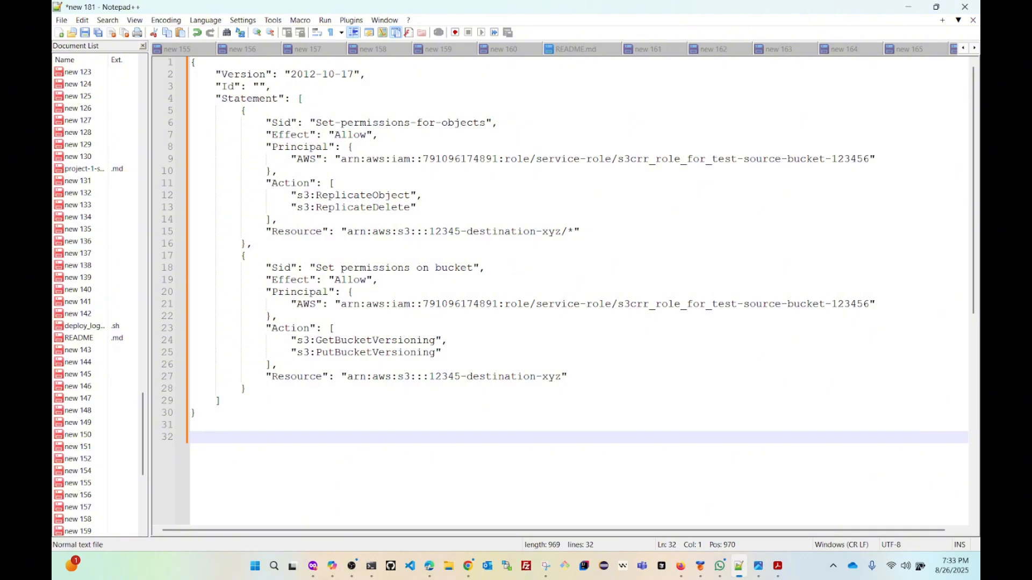
key(alt+Tab)
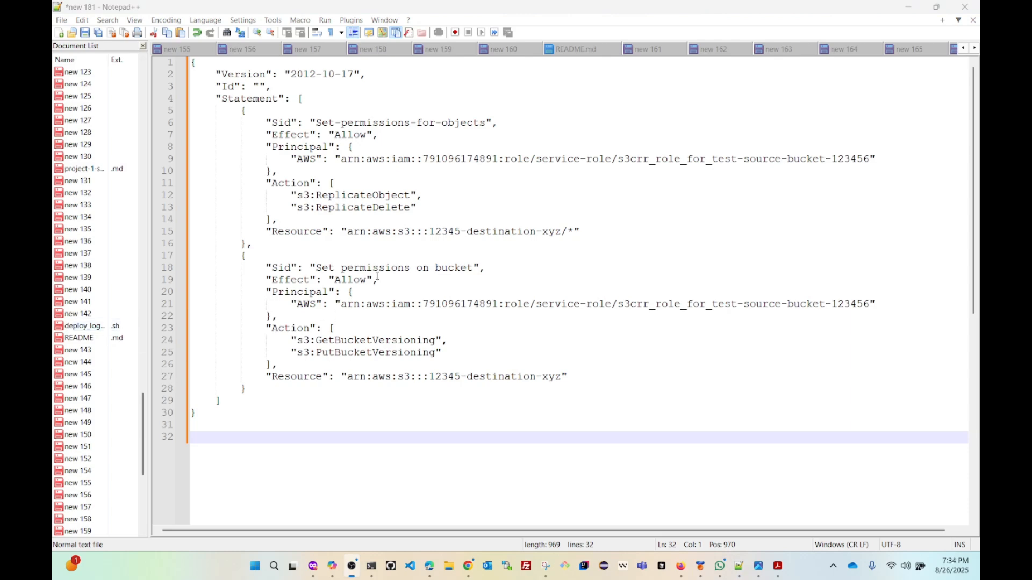
click(908, 11)
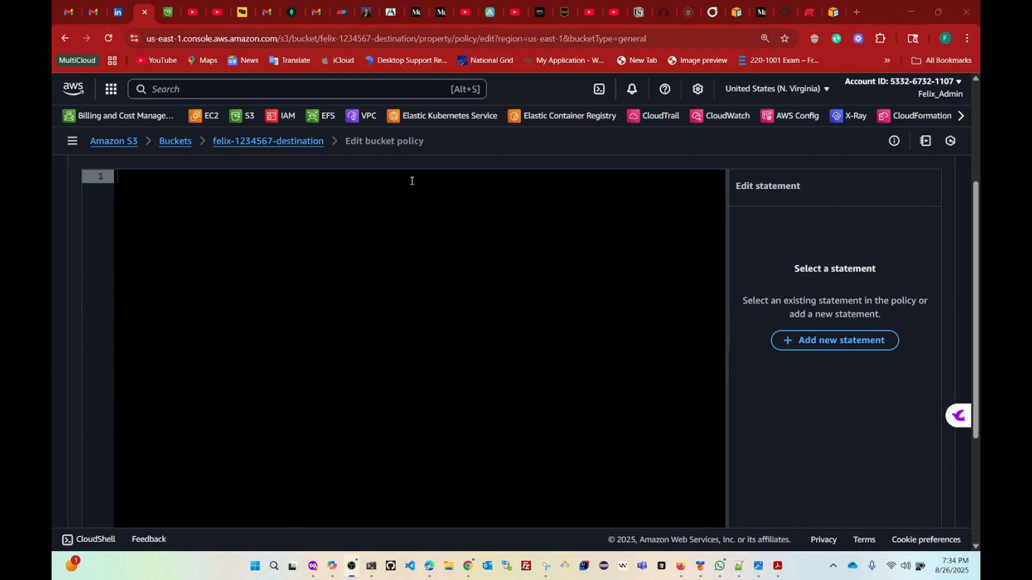
Step: Open the AWS replication walkthrough documentation and examine the sample policy's "Set-permissions-for-objects" statement, including its role ARN and destination bucket resource
click(834, 13)
scroll(376, 329, down, 5)
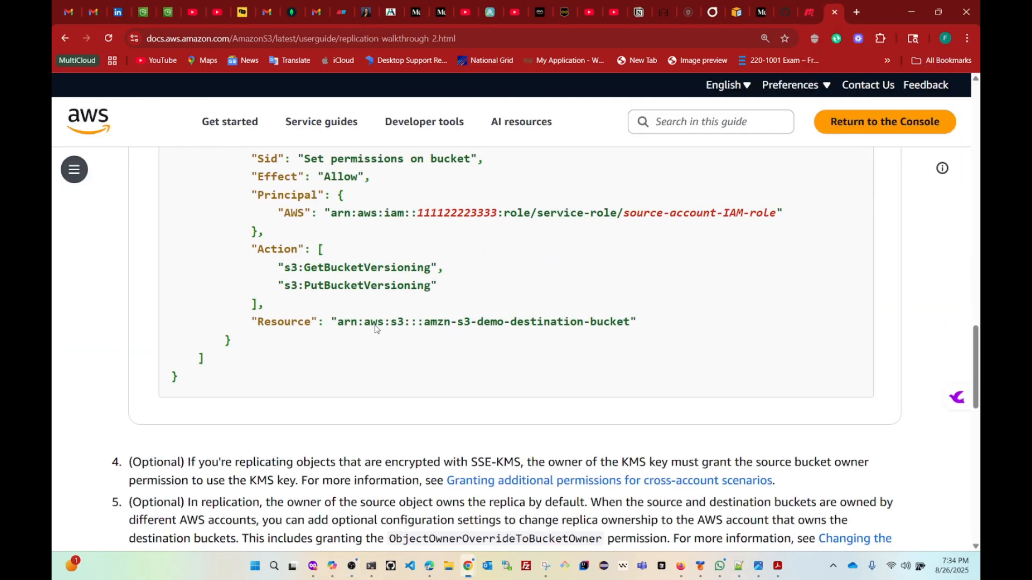
scroll(376, 329, up, 5)
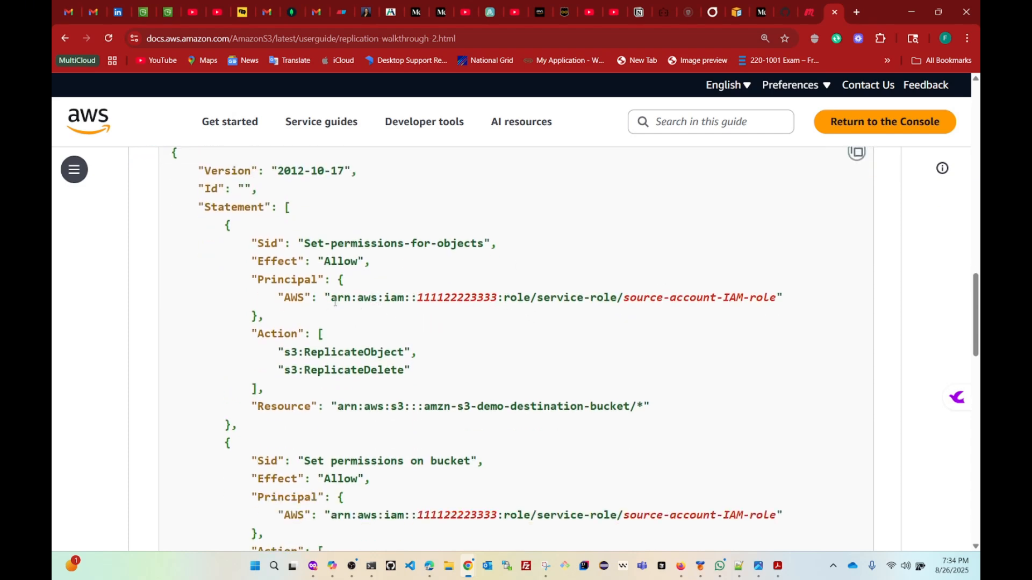
drag(332, 298, 777, 299)
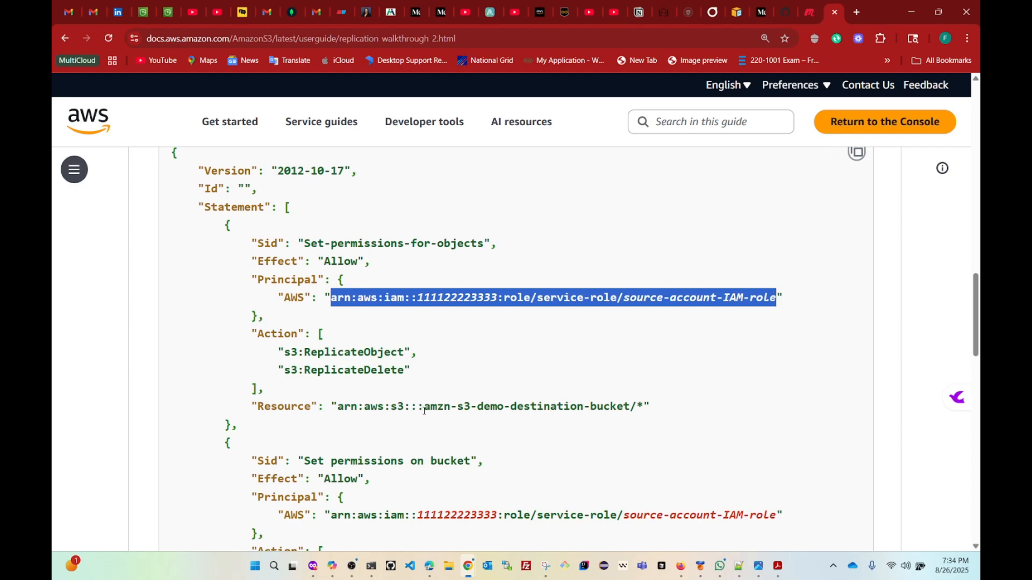
drag(424, 411, 640, 411)
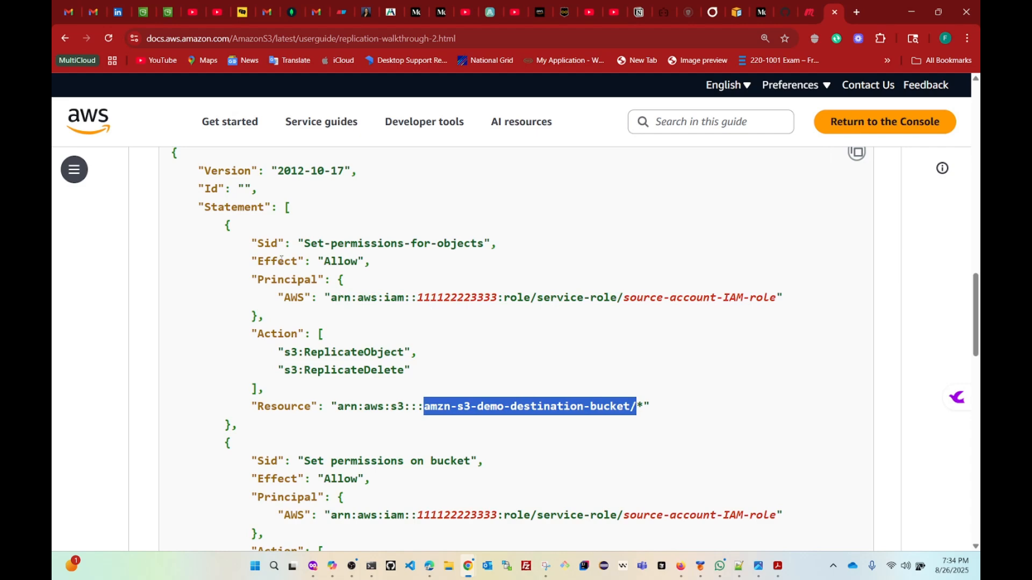
drag(305, 243, 490, 244)
Step: Compare the sample policy's object statement with its "Set permissions on bucket" statement, including the versioning actions and destination bucket resource
scroll(530, 280, down, 3)
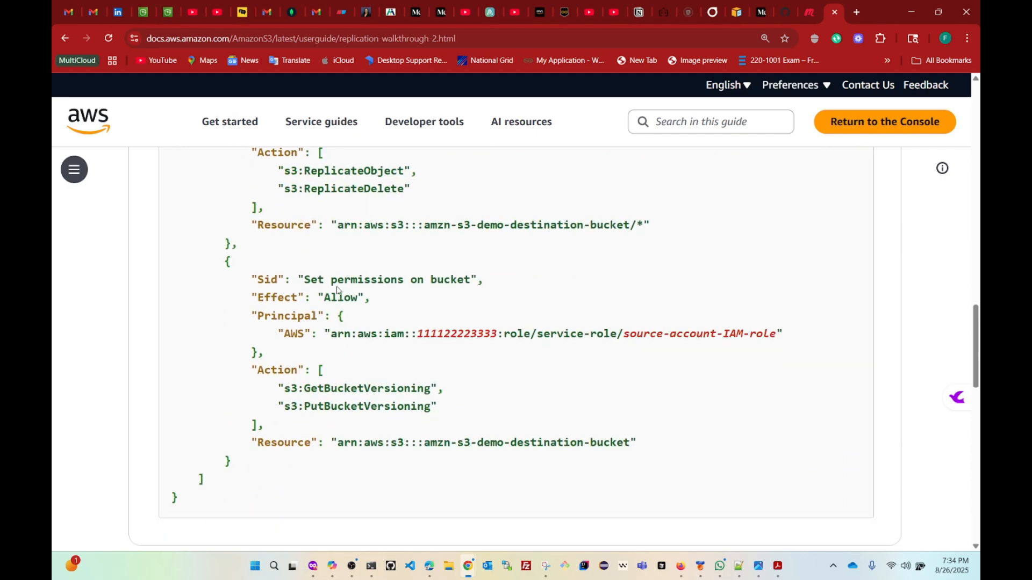
drag(305, 280, 471, 280)
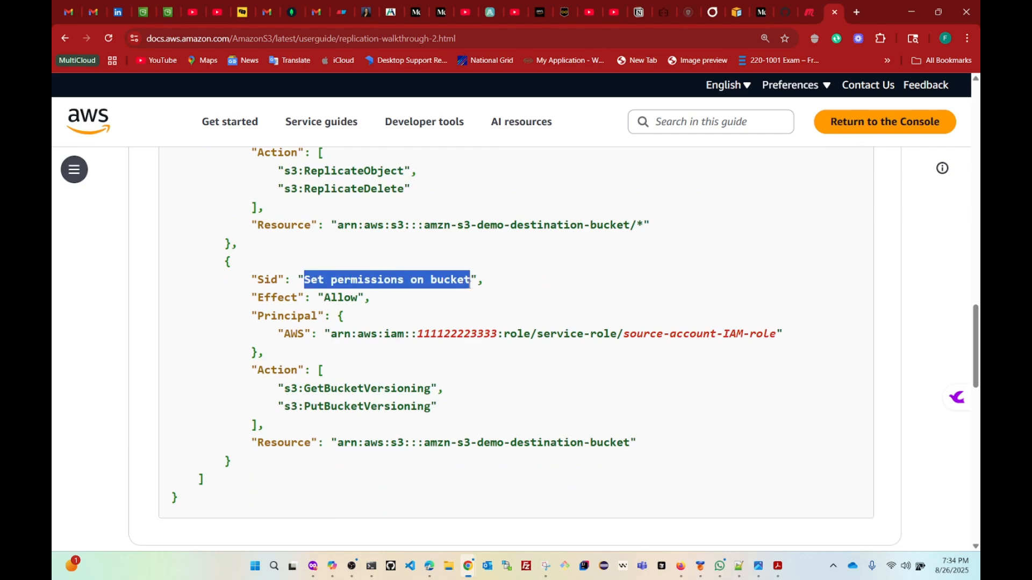
scroll(399, 305, up, 3)
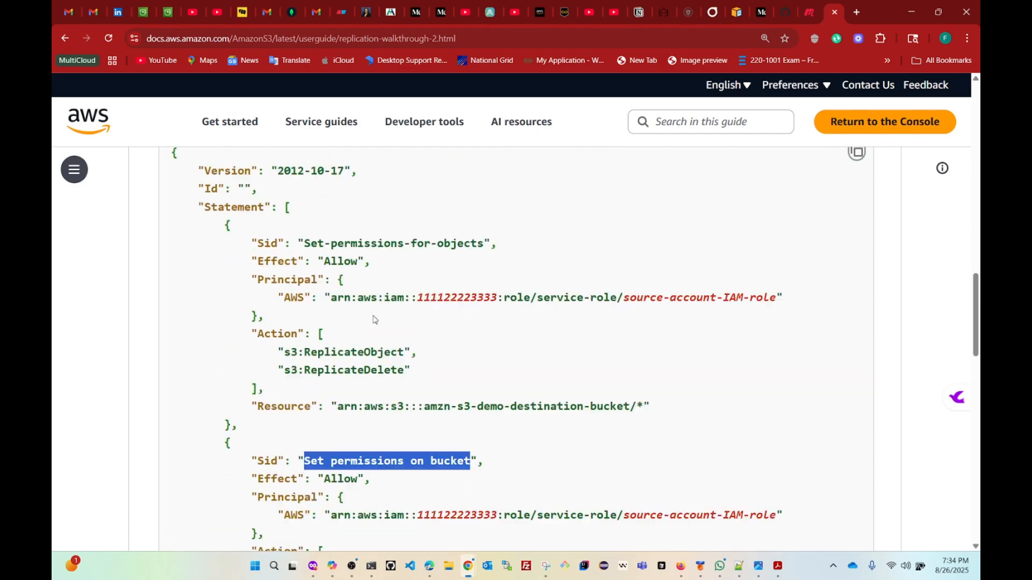
drag(204, 211, 661, 400)
scroll(661, 400, down, 3)
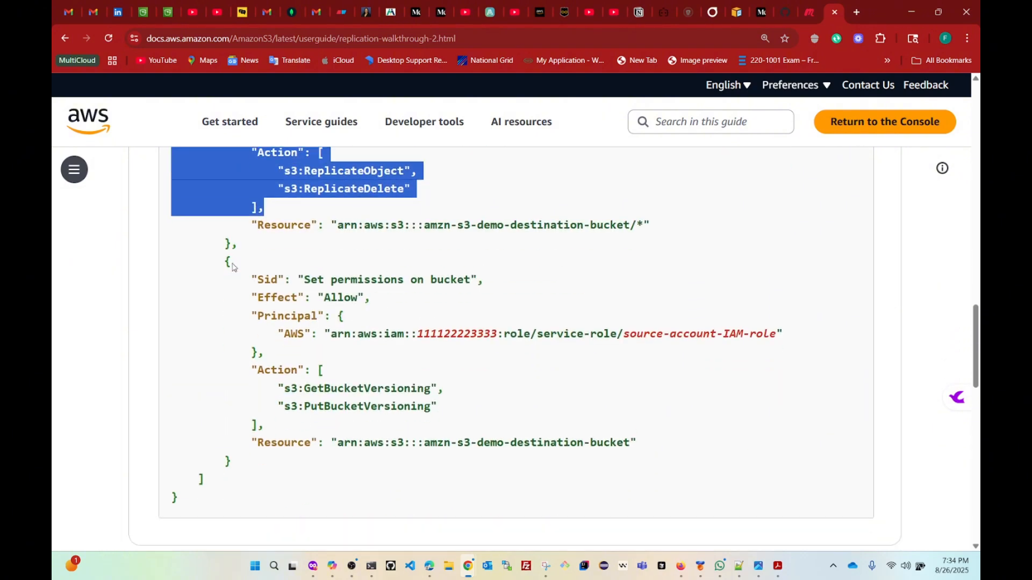
drag(221, 261, 603, 416)
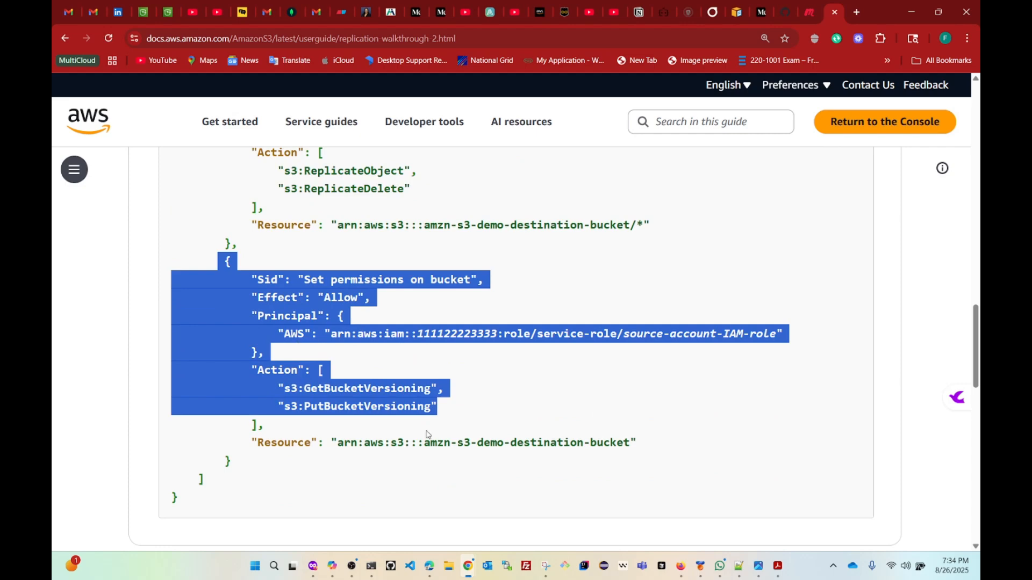
drag(425, 445, 578, 457)
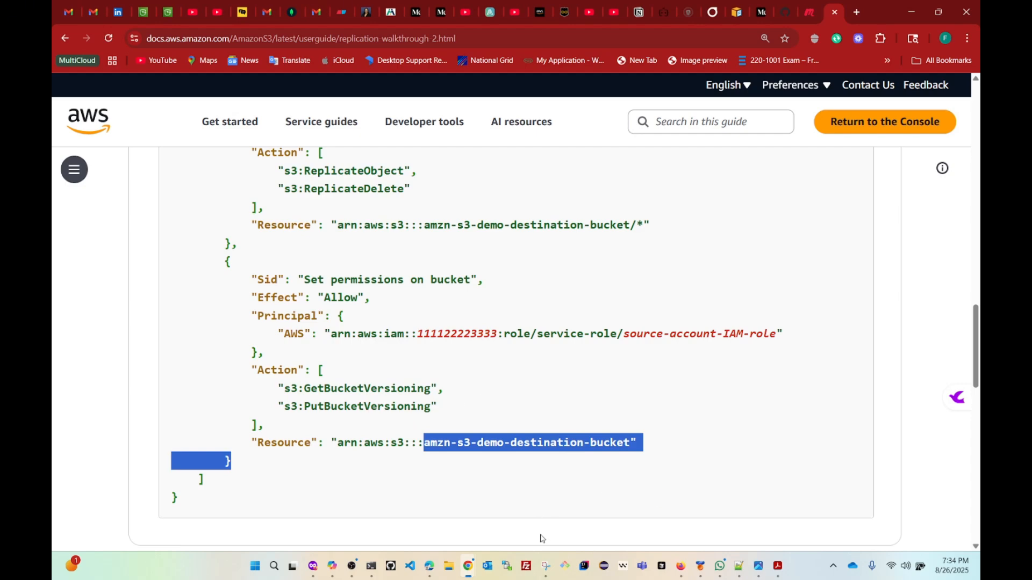
Step: Check the policy draft in Notepad++ again and return to the destination bucket's policy editor in Chrome
click(738, 571)
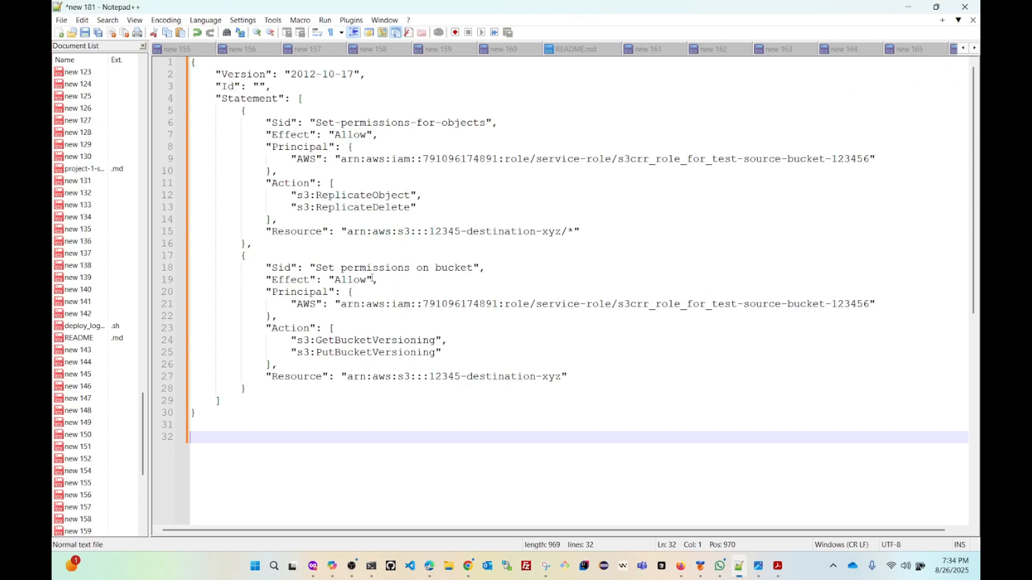
click(909, 7)
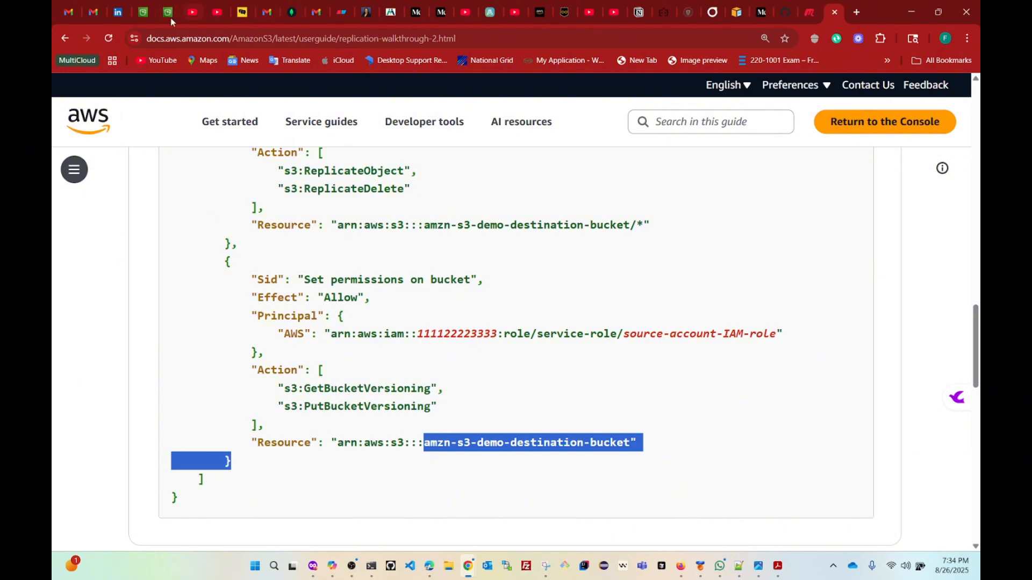
click(143, 12)
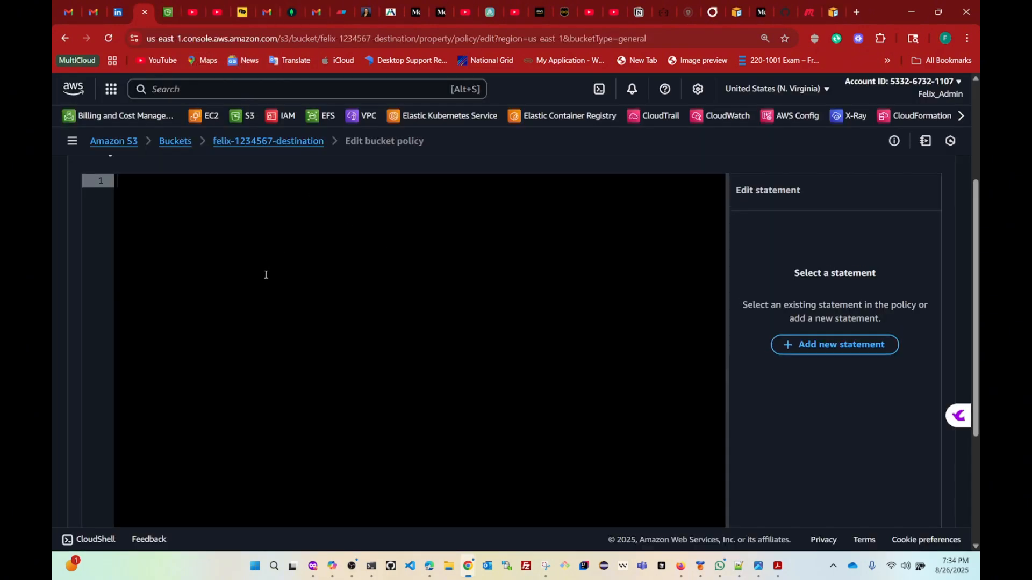
scroll(264, 275, up, 3)
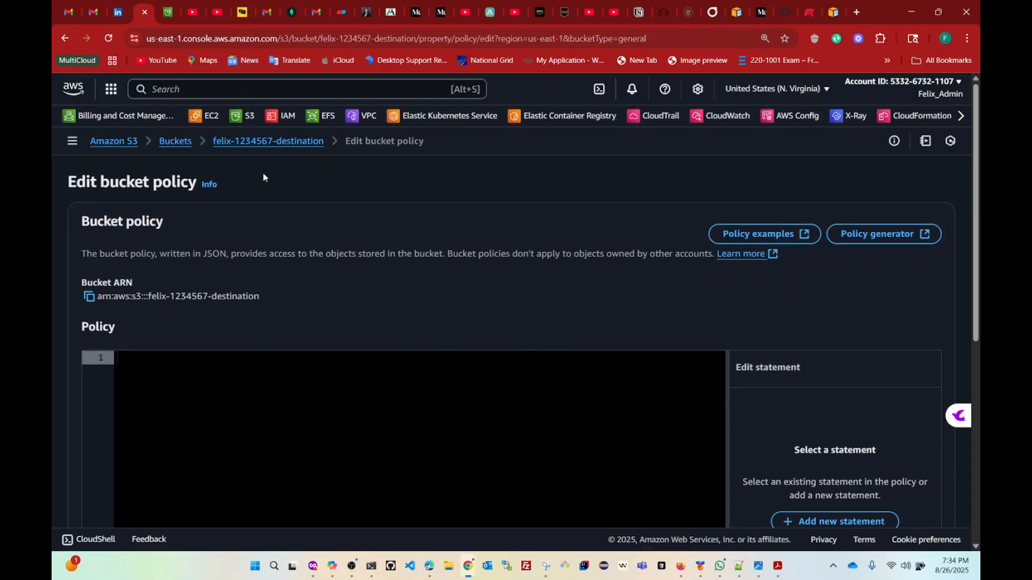
Step: Go from the open source bucket page to the account's general purpose buckets list and refresh it
click(168, 13)
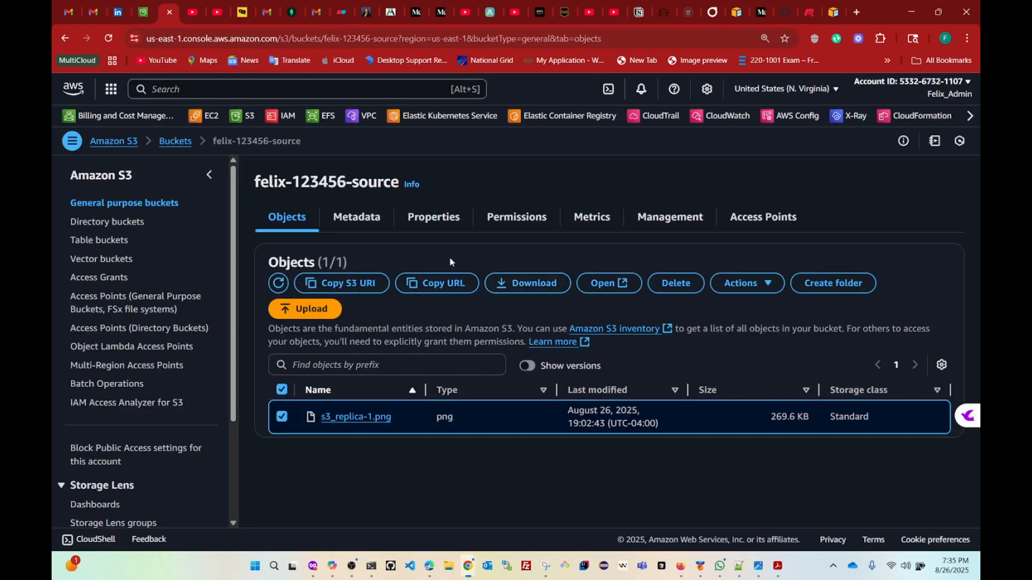
click(167, 142)
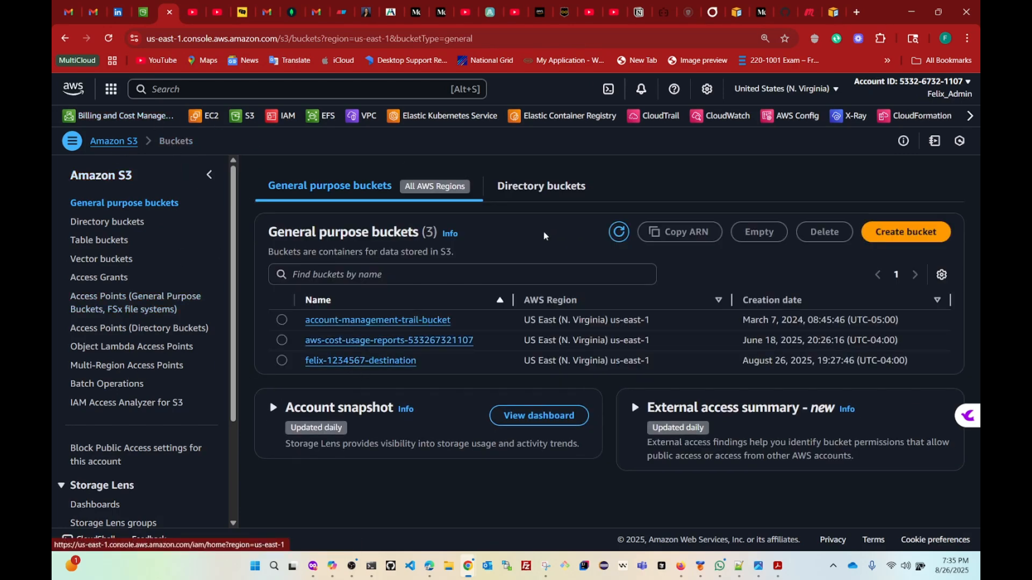
click(620, 233)
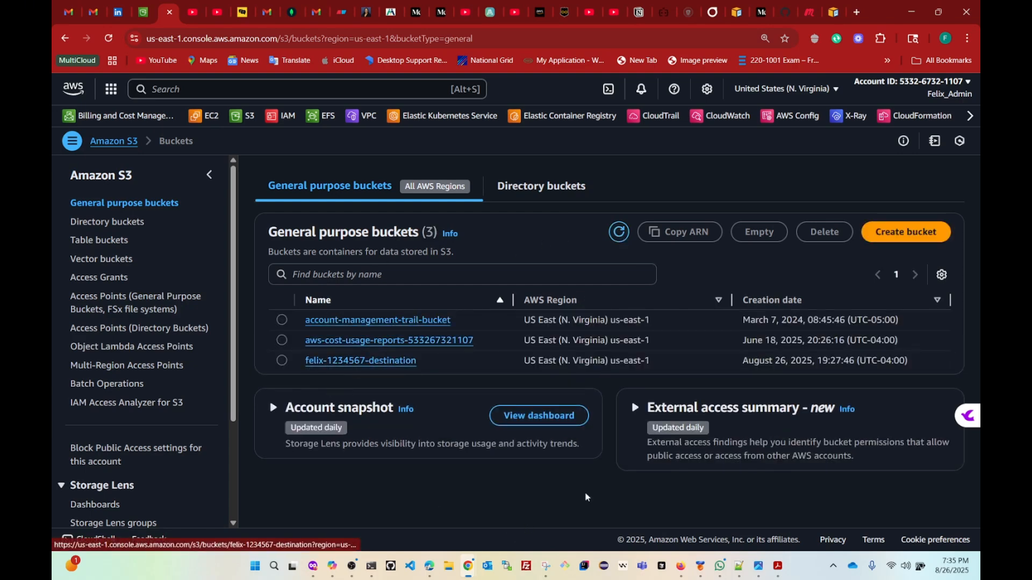
Step: Switch to the source account in Firefox and close the IAM role page to return to the source bucket's replication rules
click(680, 567)
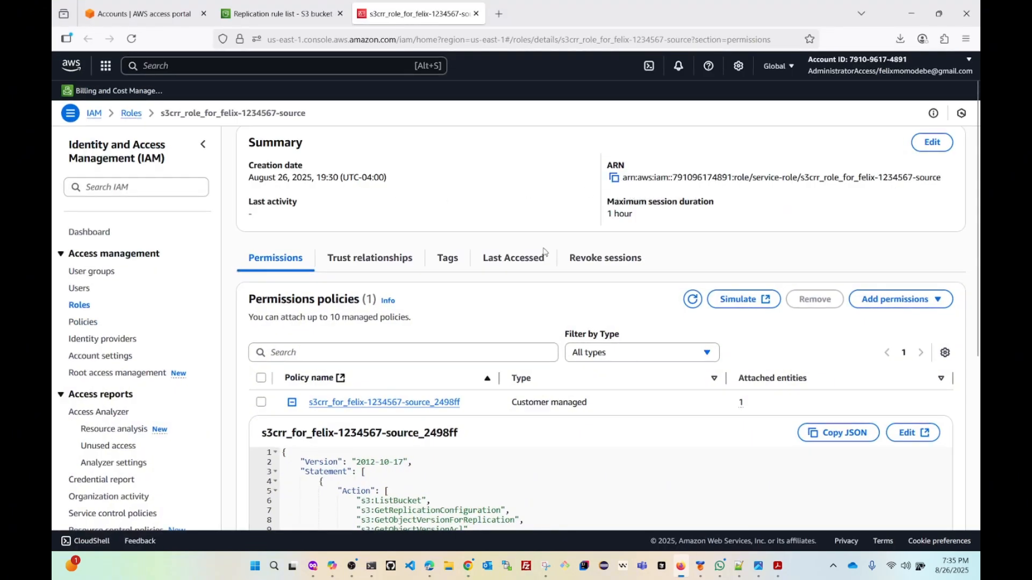
scroll(451, 340, up, 1)
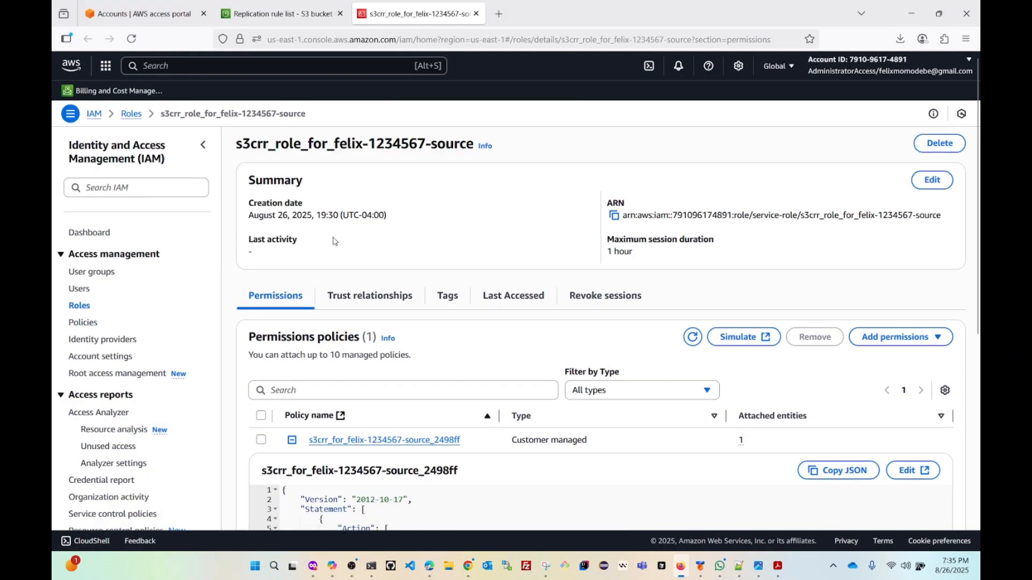
click(129, 114)
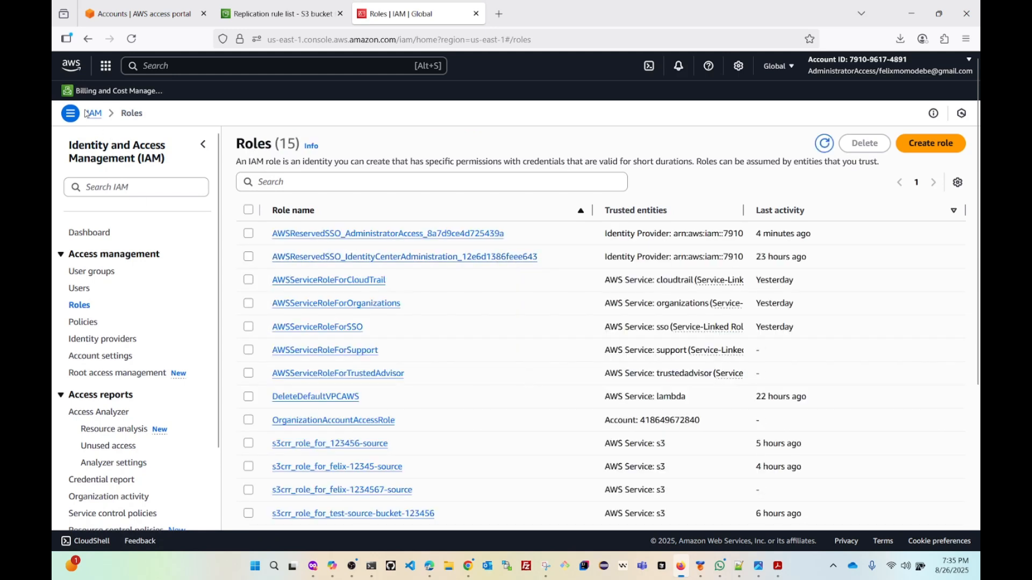
click(476, 14)
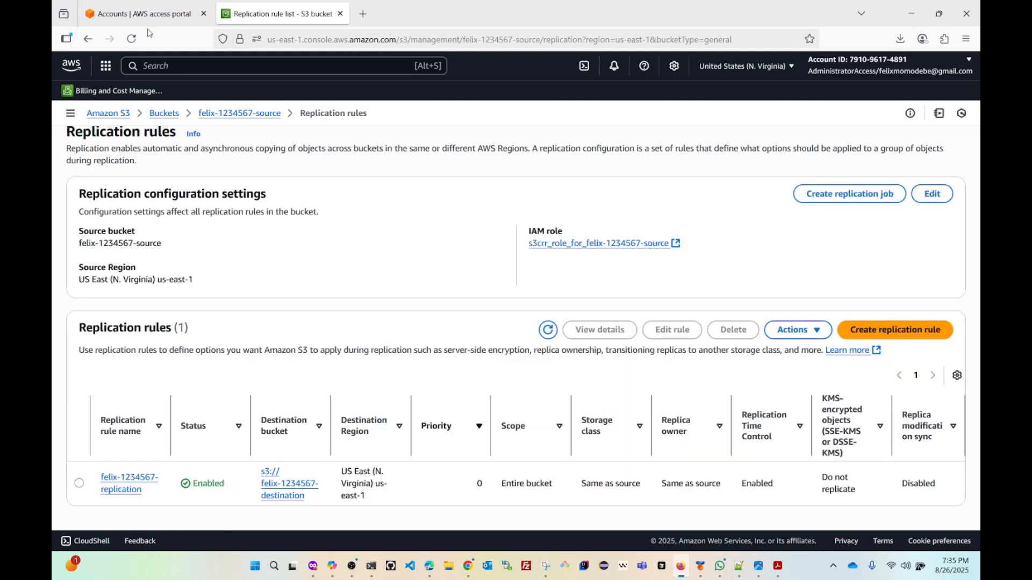
Step: Review the felix-1234567-replication rule's source, destination, encryption and additional options, and return to the replication rules list
click(113, 486)
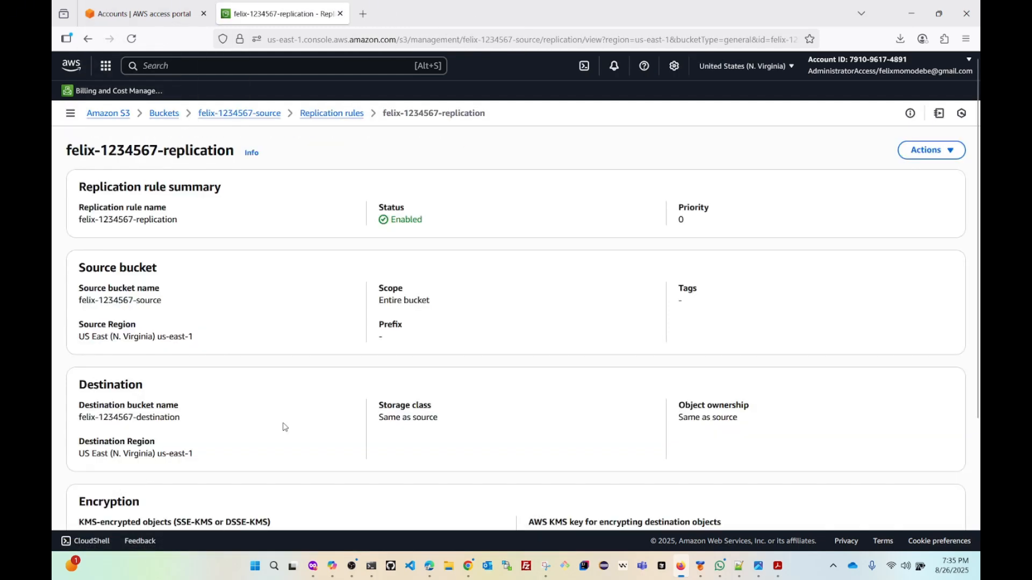
scroll(345, 329, down, 3)
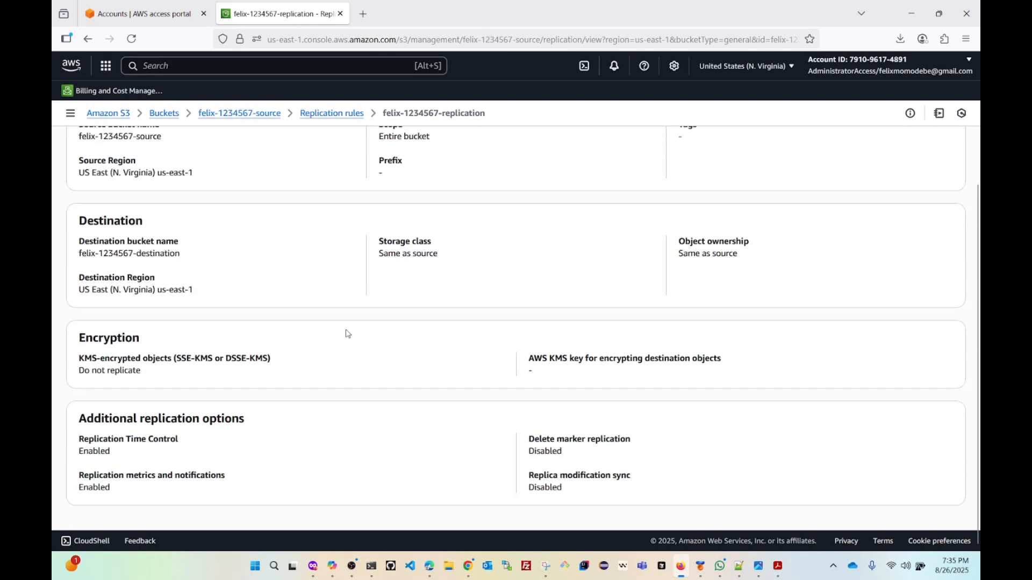
scroll(346, 335, up, 3)
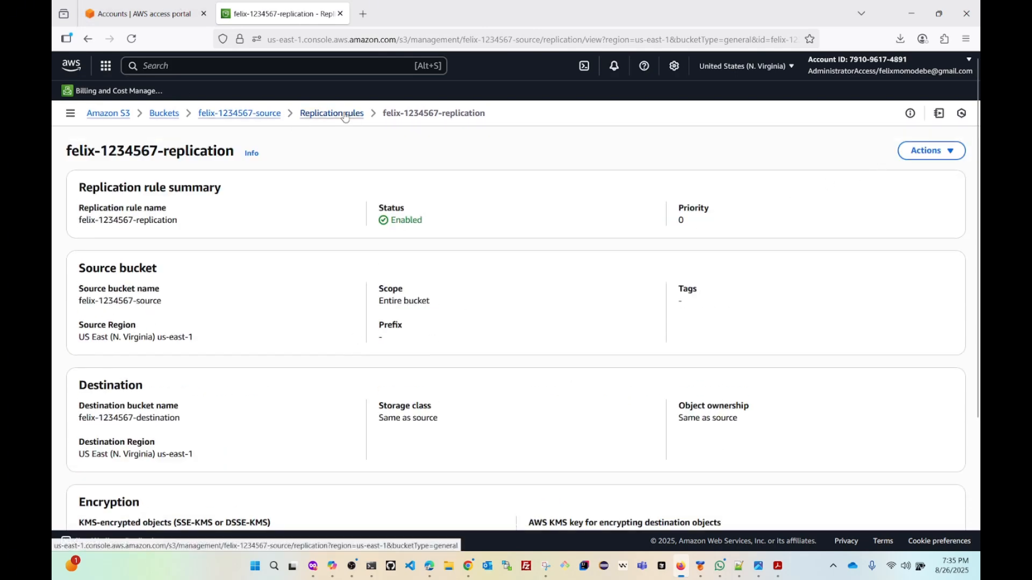
click(325, 114)
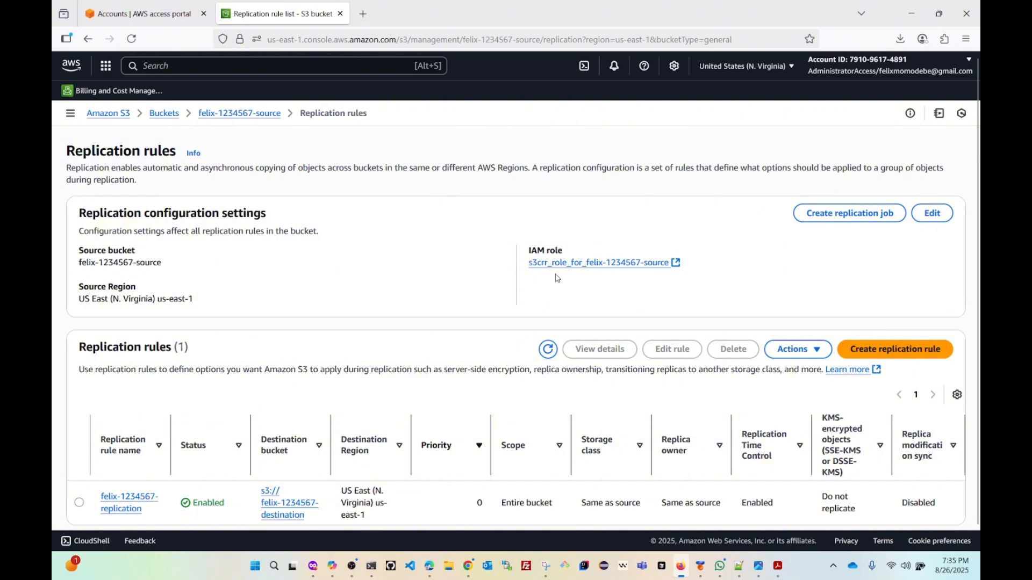
Step: Open the IAM role linked in the source bucket's replication configuration settings and copy the role's ARN
drag(528, 264, 672, 268)
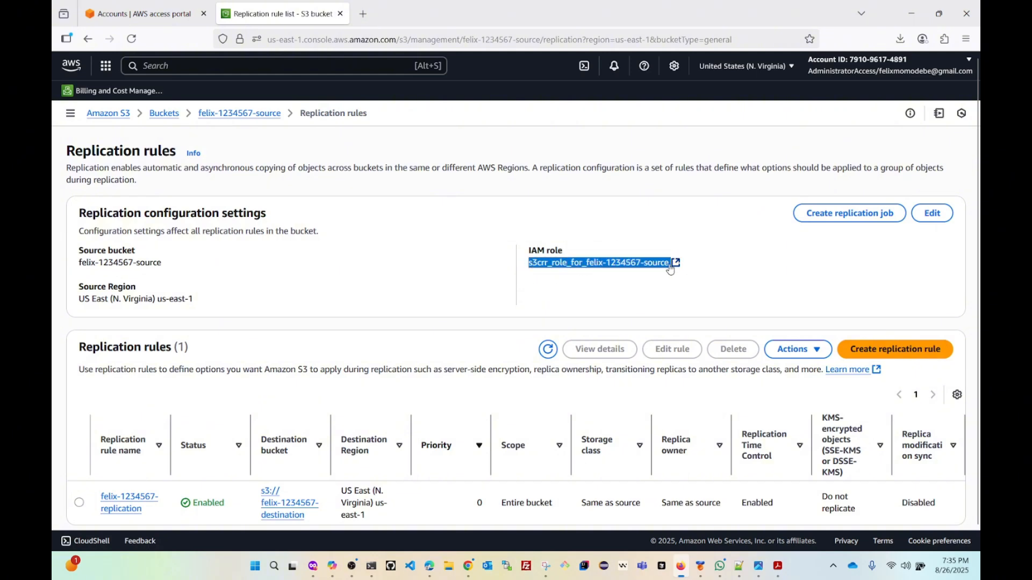
click(675, 266)
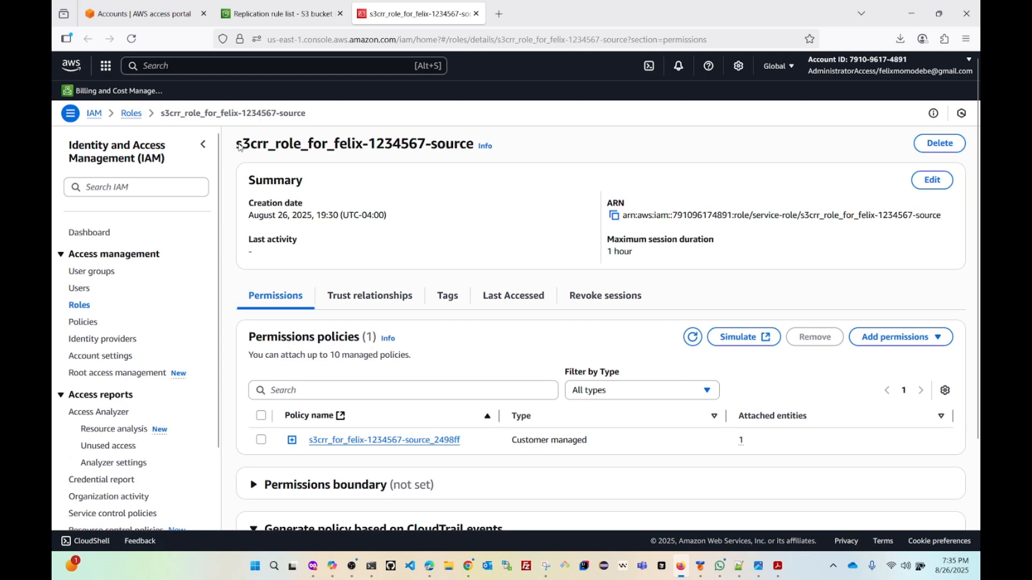
drag(234, 144, 487, 153)
click(377, 153)
drag(232, 149, 613, 218)
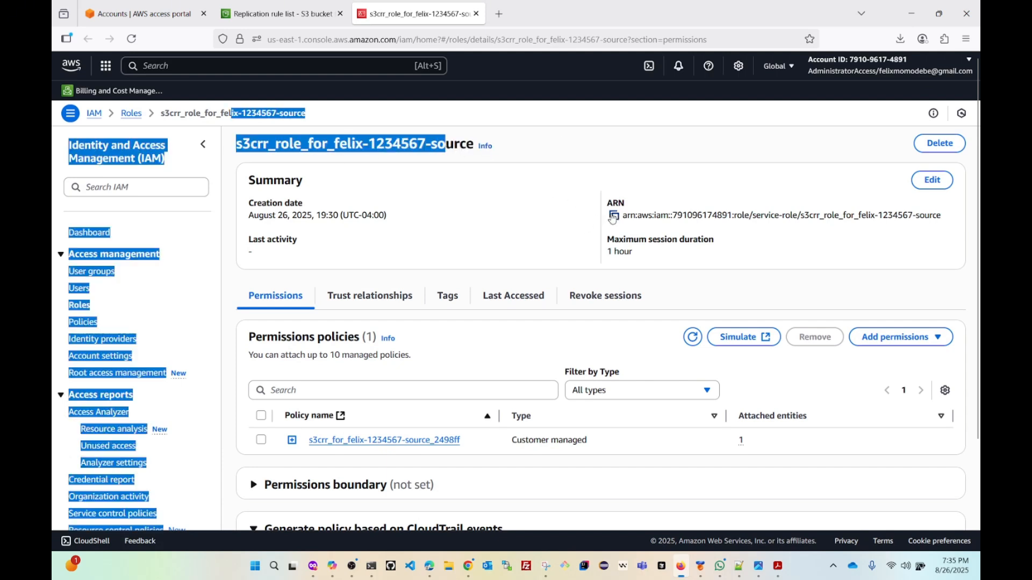
click(613, 217)
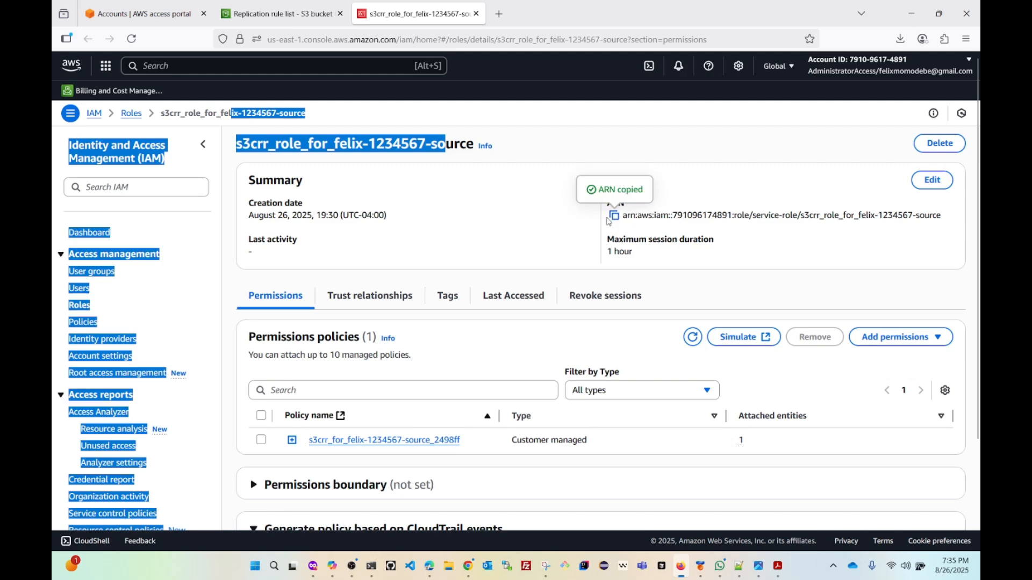
Step: Show the source account's buckets list and return to the destination bucket's policy editor in Chrome
click(291, 12)
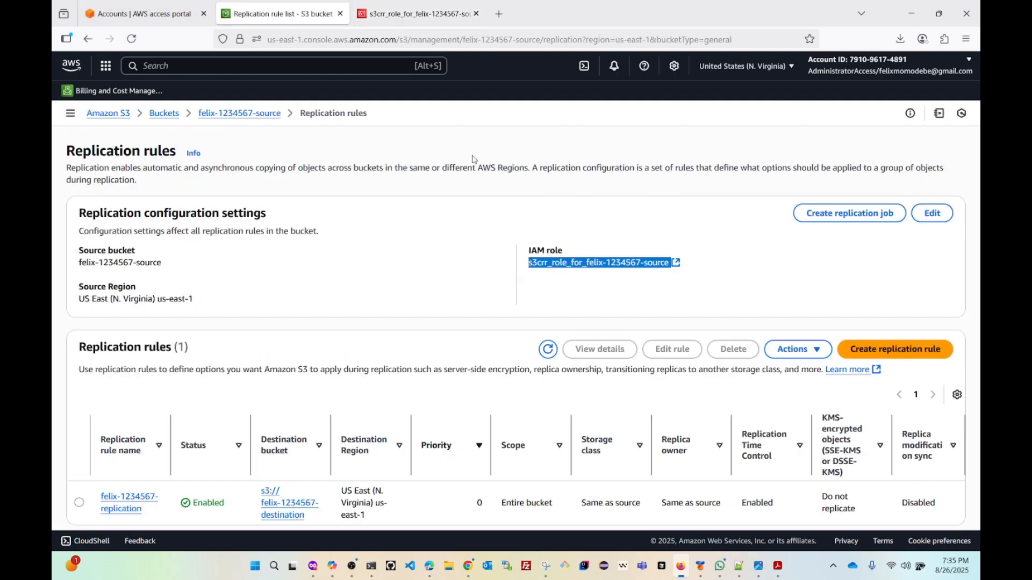
click(163, 113)
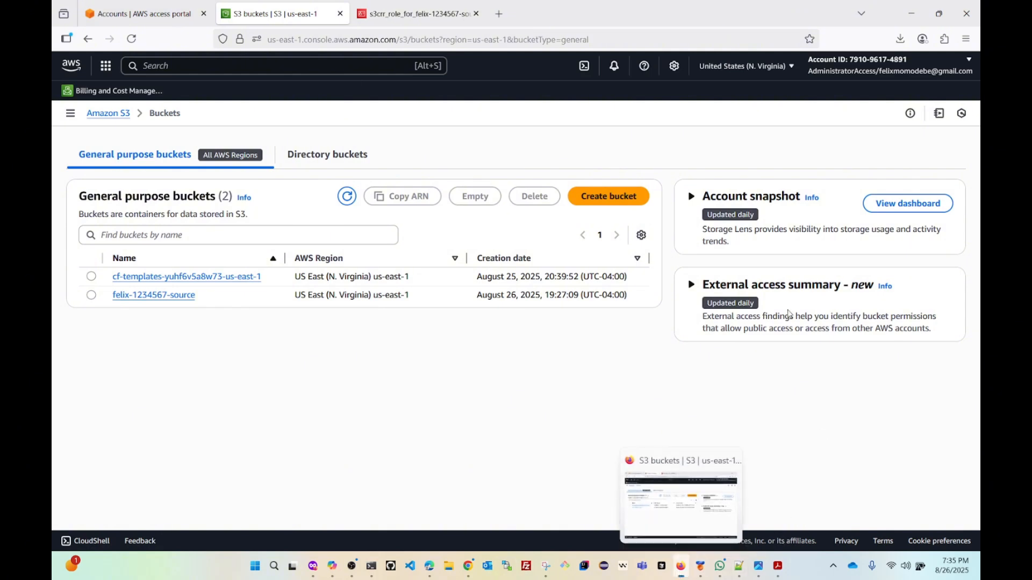
click(912, 13)
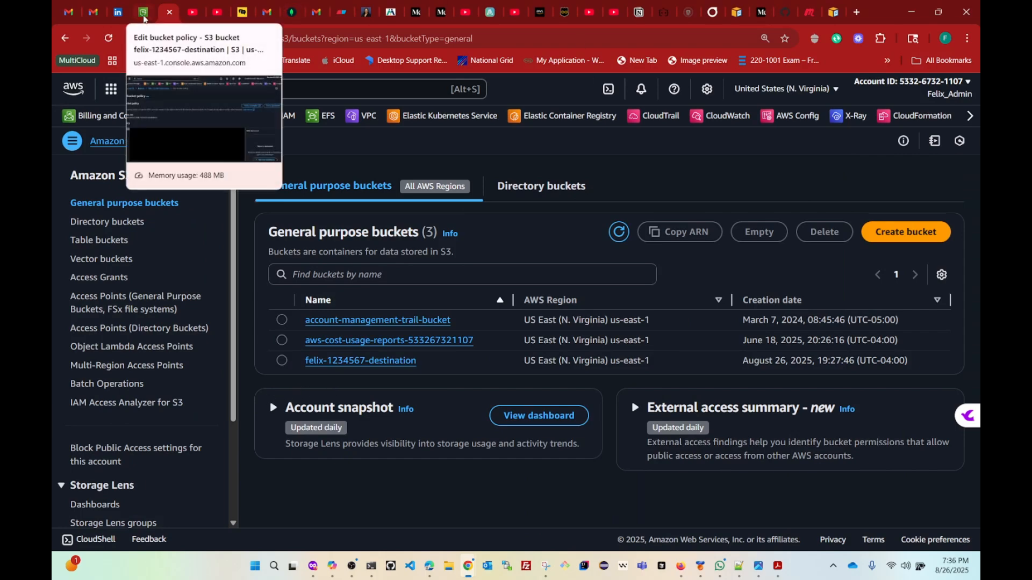
click(151, 15)
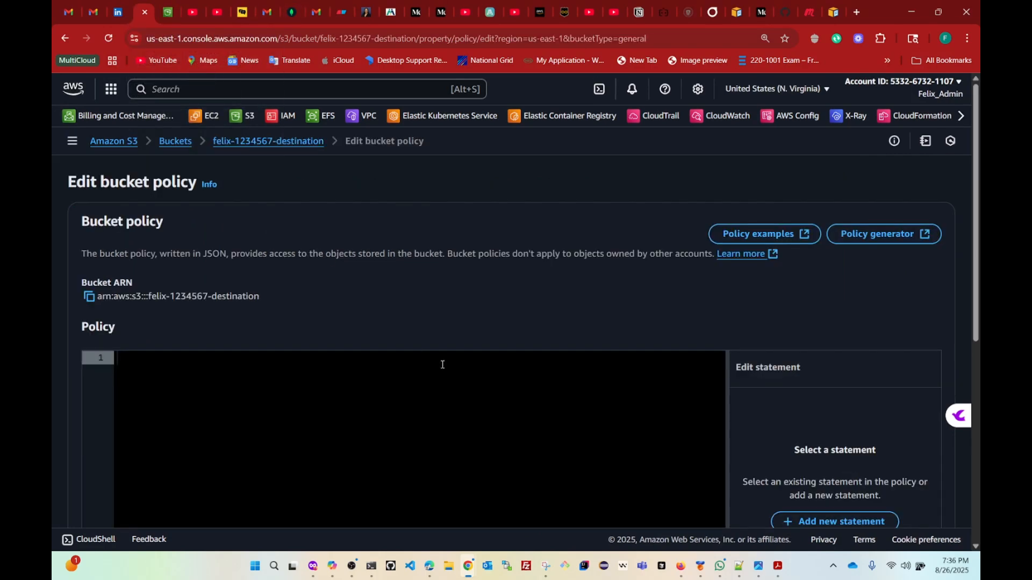
Step: In the Notepad++ policy draft, replace the principal ARN in both statements with the copied replication role ARN
click(739, 566)
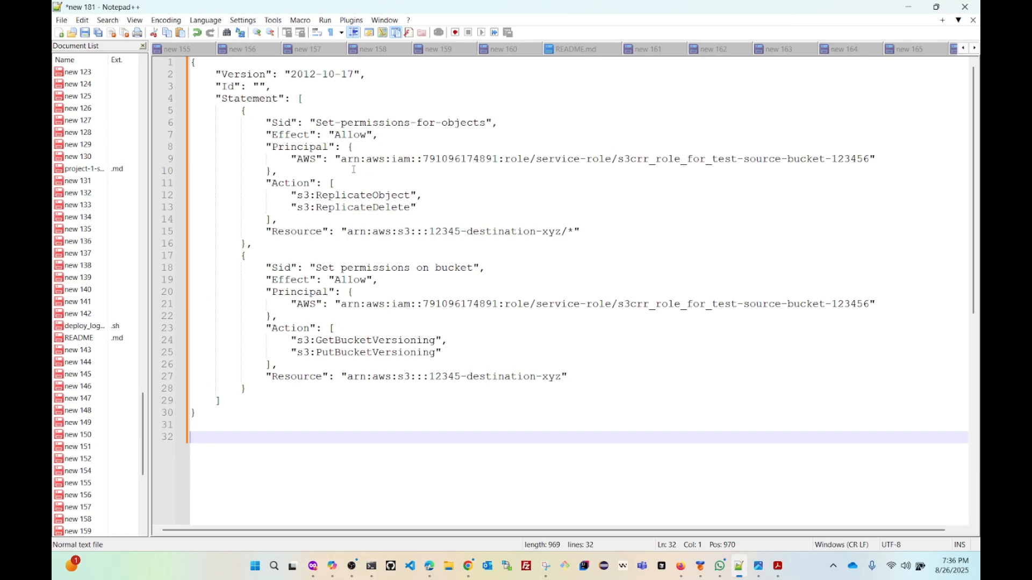
drag(340, 159, 870, 162)
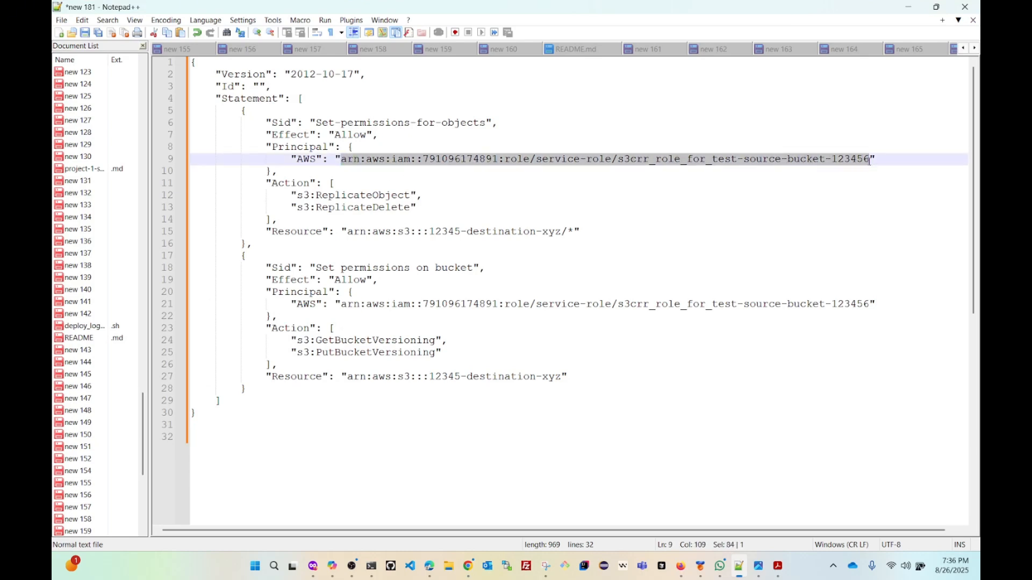
key(ctrl+v)
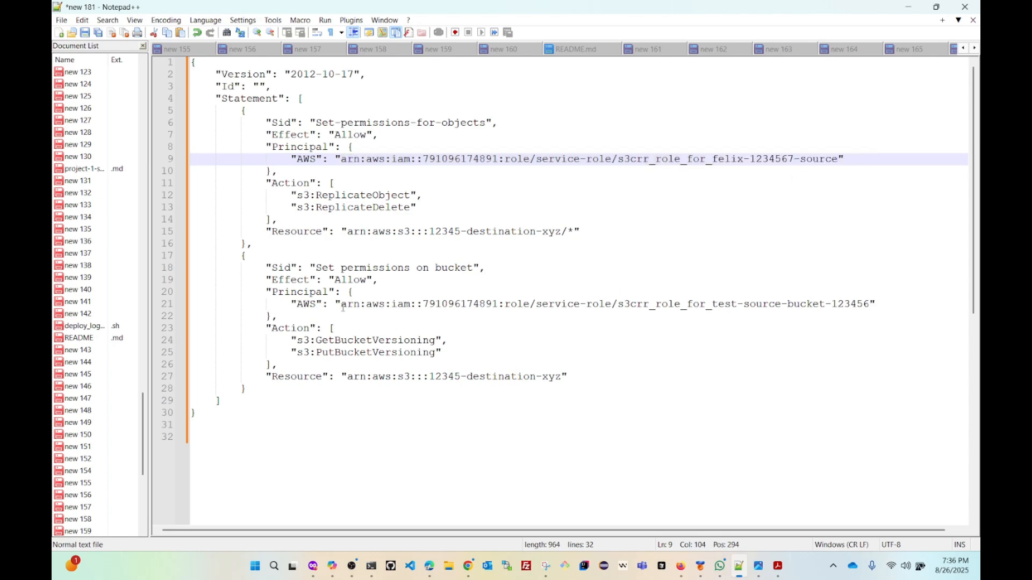
drag(342, 306, 870, 305)
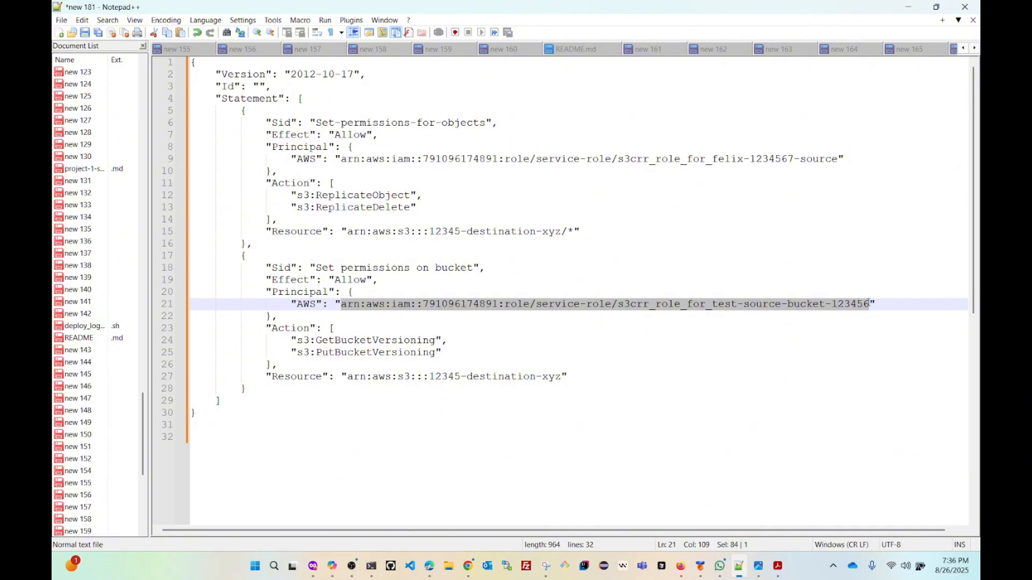
key(ctrl+v)
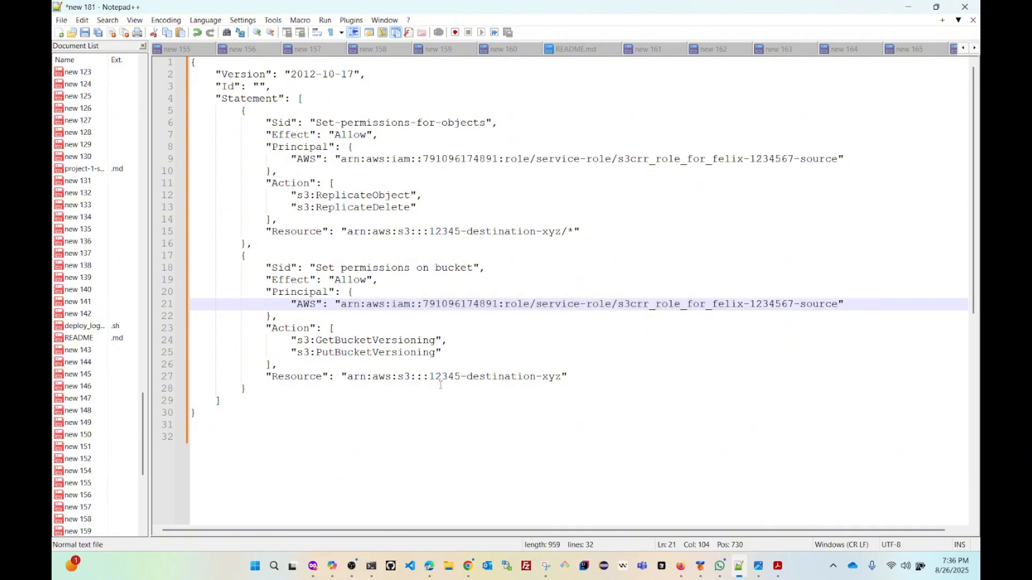
Step: Copy the destination bucket's name from Chrome and set it as felix-1234567-destination in both Resource ARNs of the Notepad++ policy draft
click(908, 8)
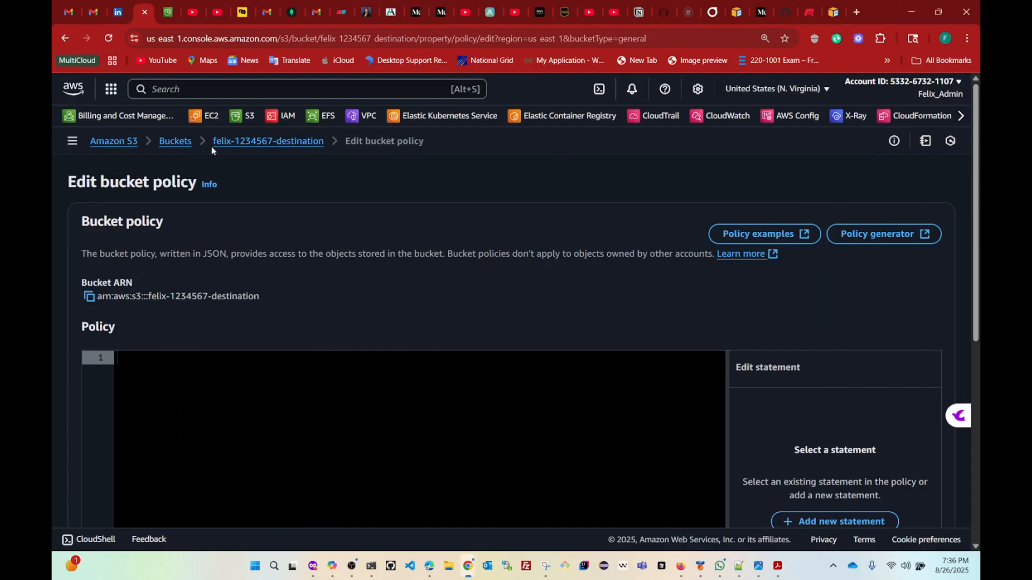
drag(212, 146, 325, 151)
key(ctrl+c)
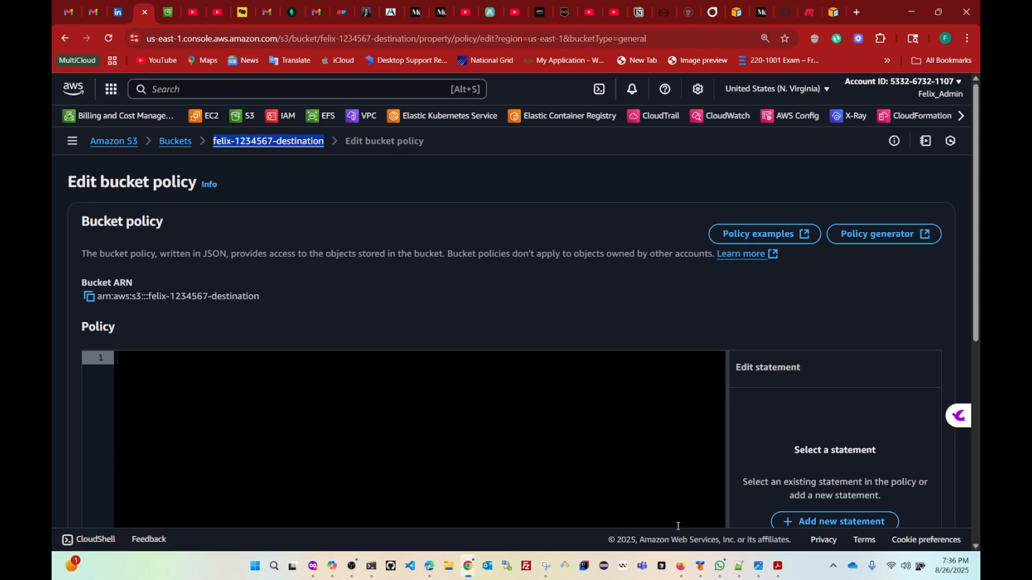
click(739, 566)
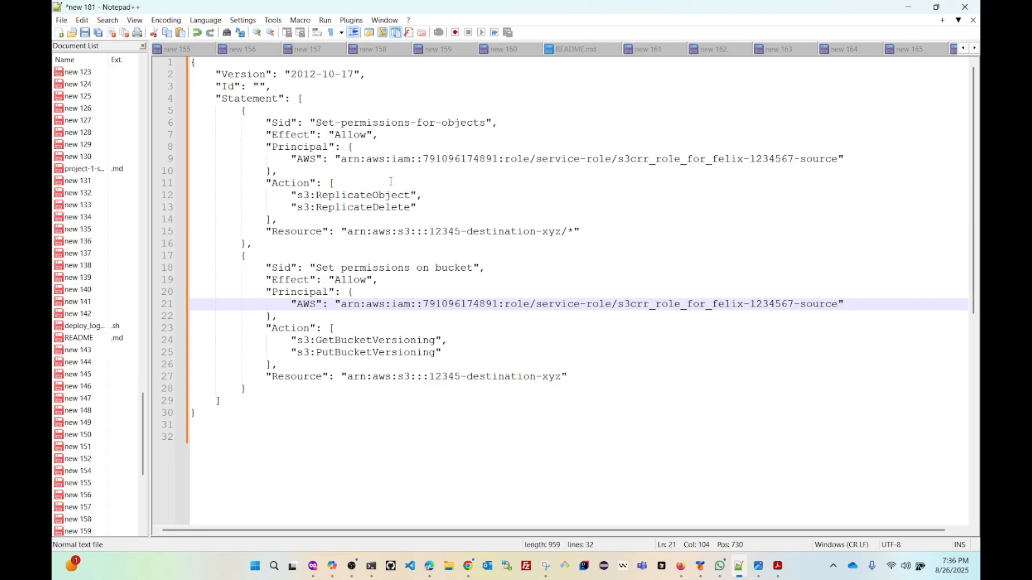
drag(430, 232, 559, 236)
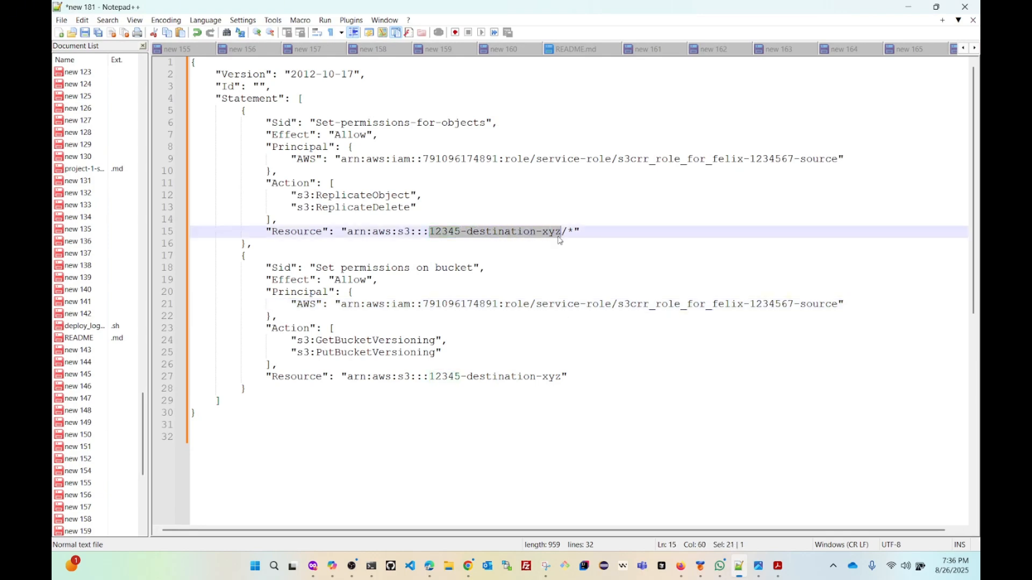
key(ctrl+v)
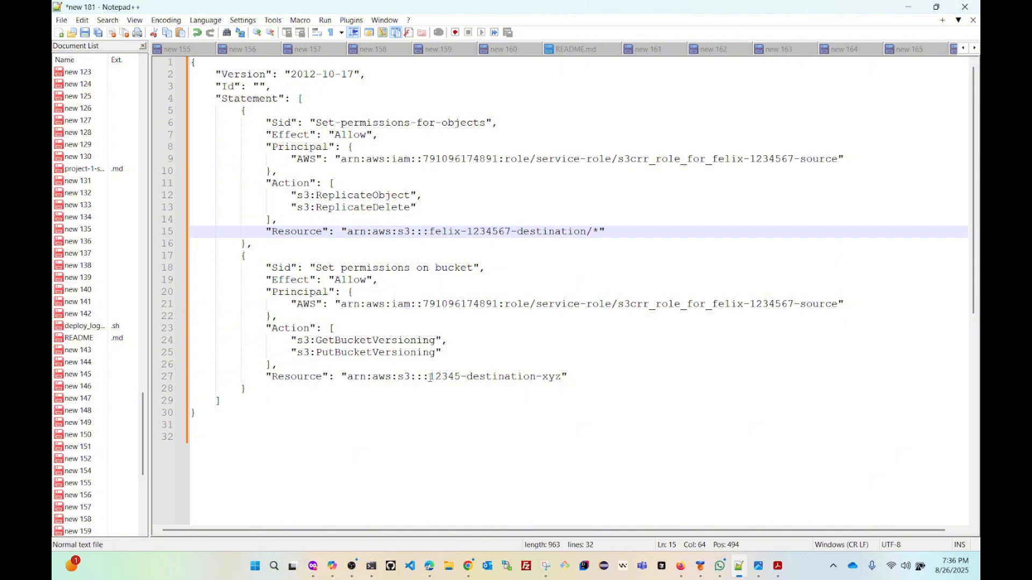
drag(431, 378, 561, 377)
key(ctrl+v)
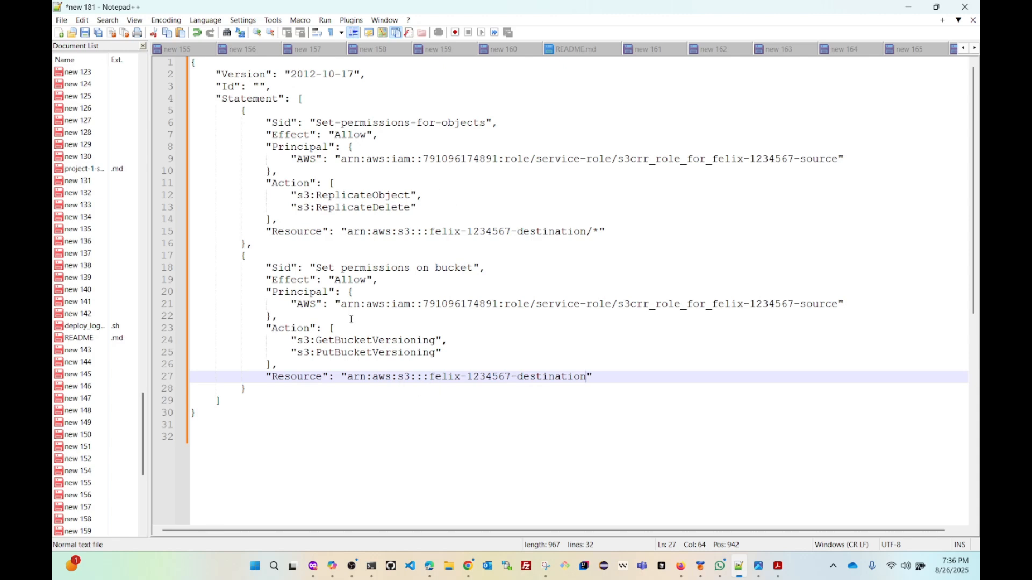
Step: Copy the complete policy from Notepad++ into the destination bucket's policy editor in Chrome and save the bucket policy
click(356, 224)
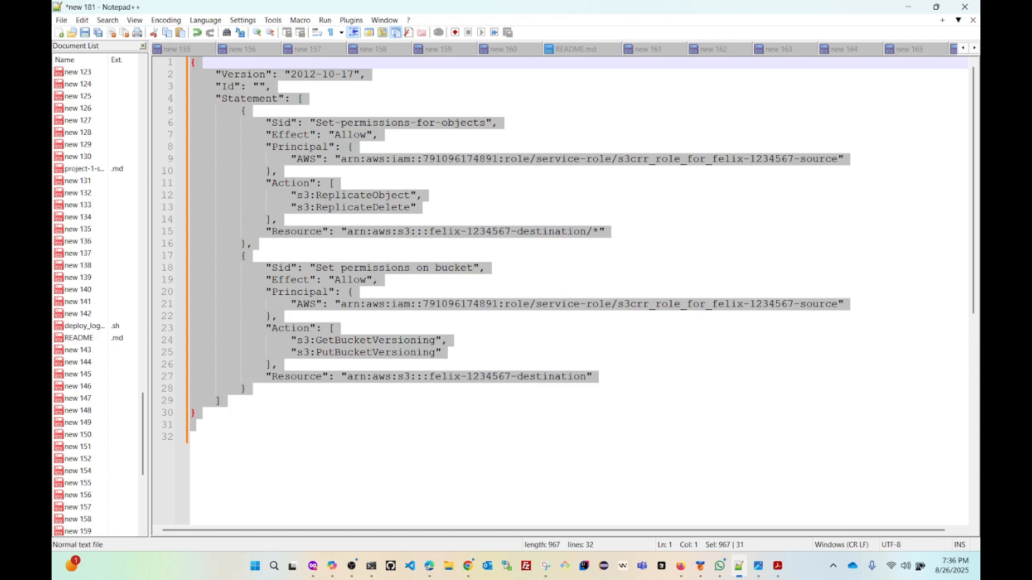
click(908, 7)
scroll(313, 370, down, 3)
click(230, 256)
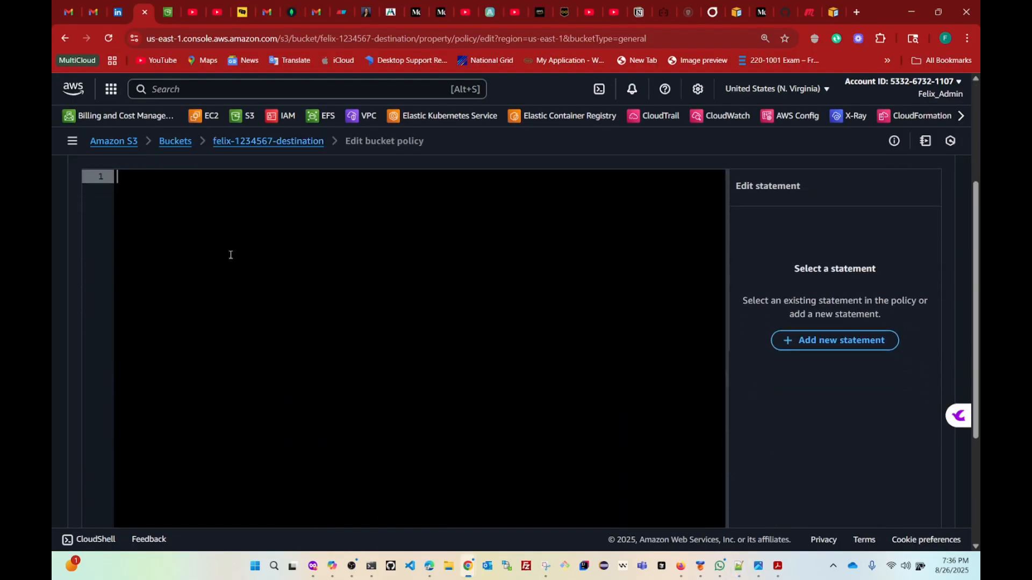
key(ctrl+v)
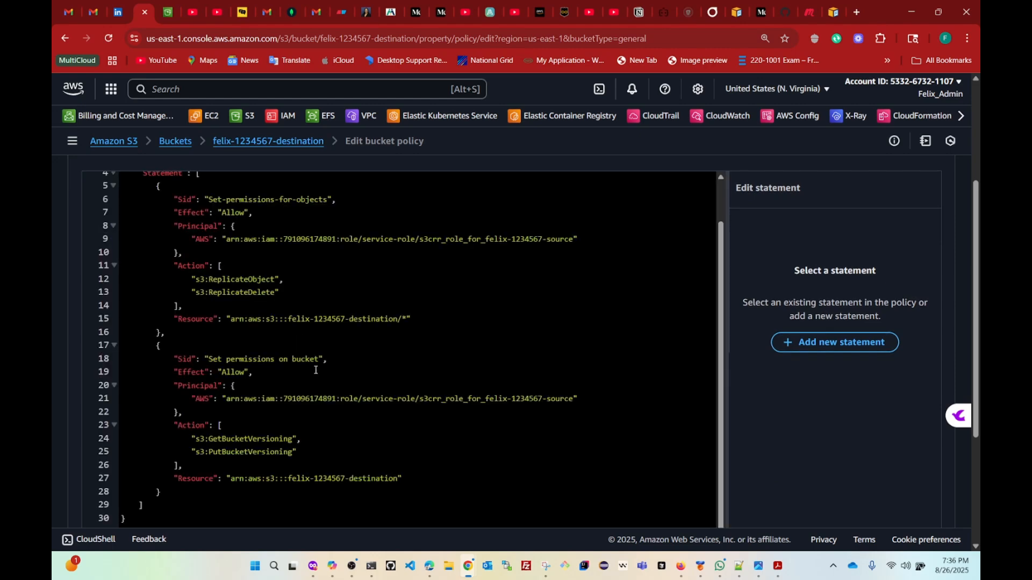
key(Return)
key(Return)
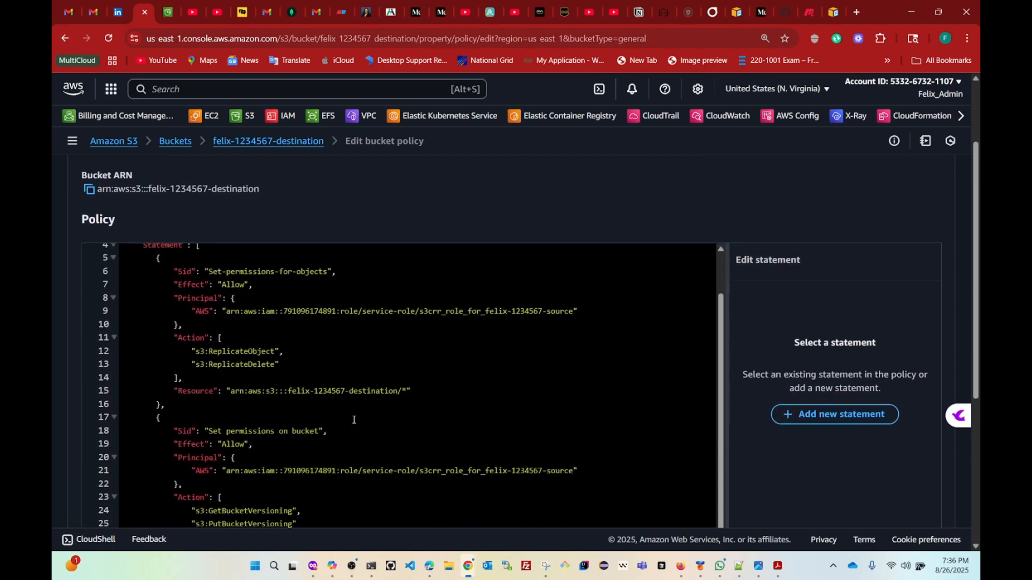
scroll(354, 420, down, 1)
click(905, 492)
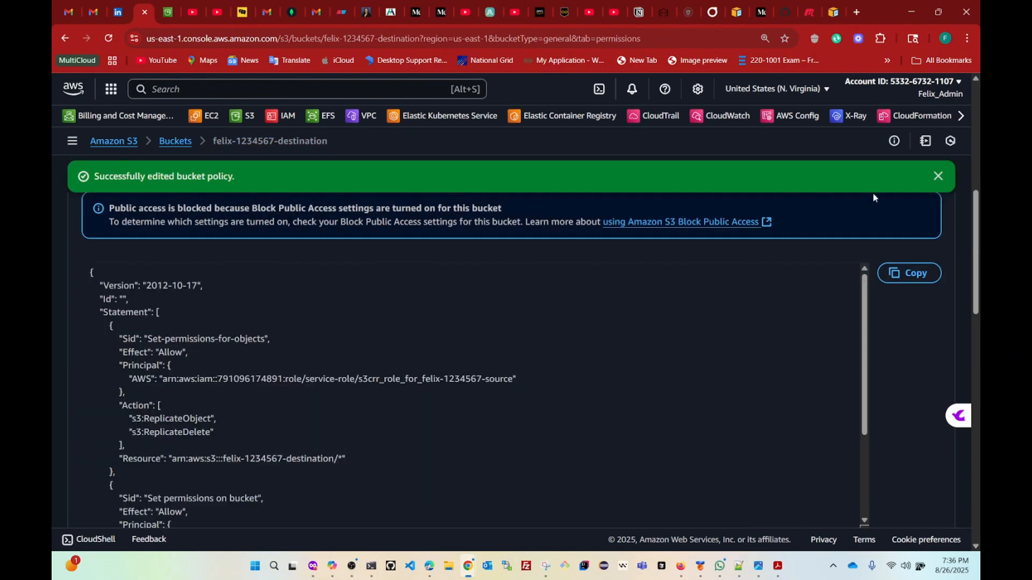
Step: Dismiss the notification on the destination bucket's page and return to the account's general purpose buckets list
click(938, 175)
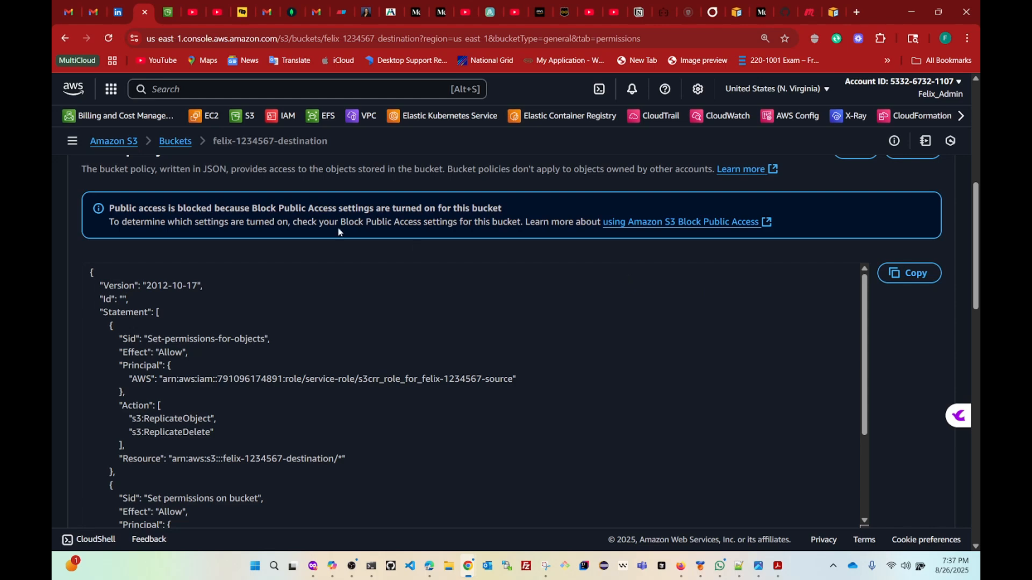
click(174, 142)
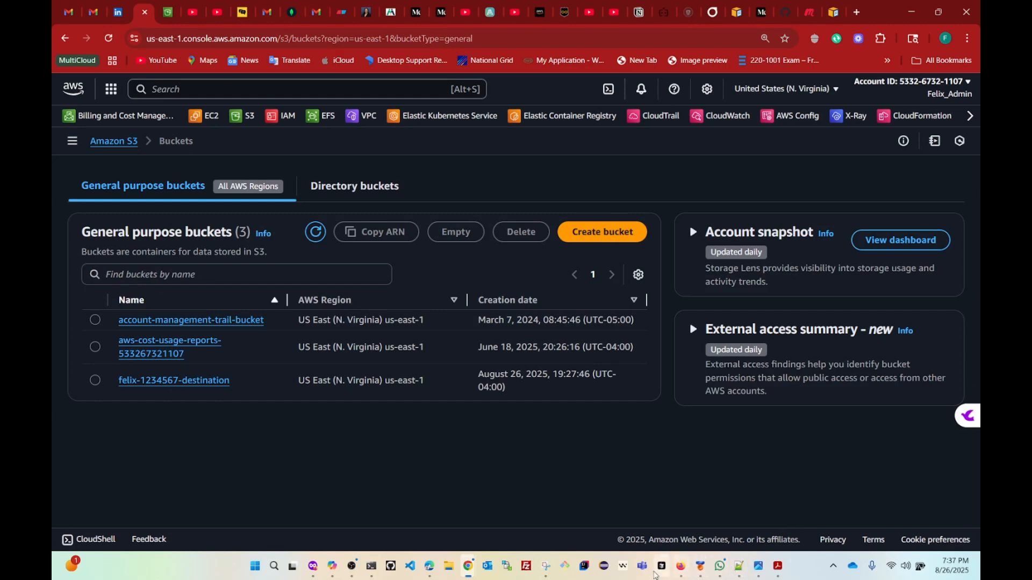
mouse_move(738, 572)
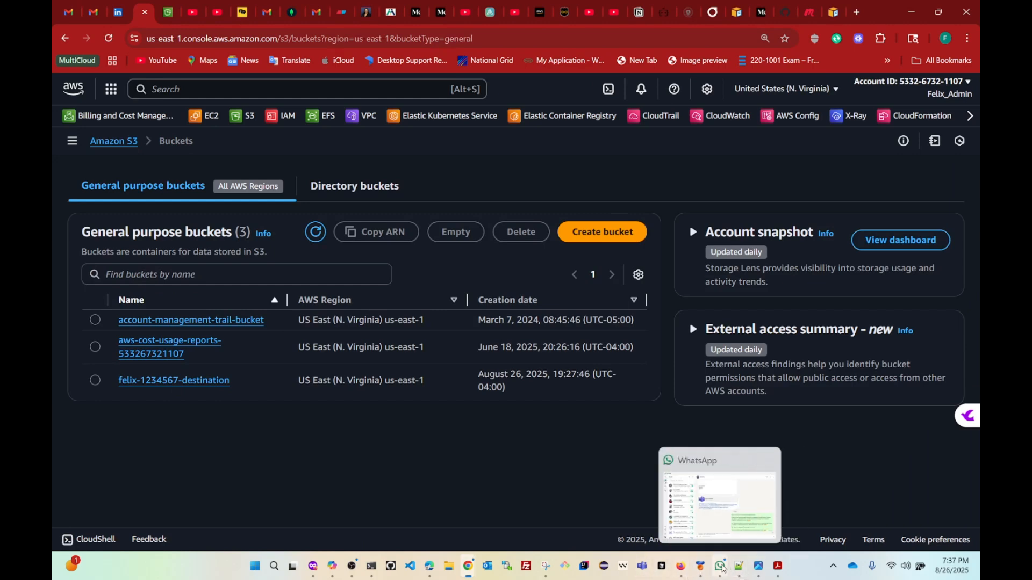
Step: Switch to Firefox, open the felix-1234567-source bucket and start an upload to it
click(680, 567)
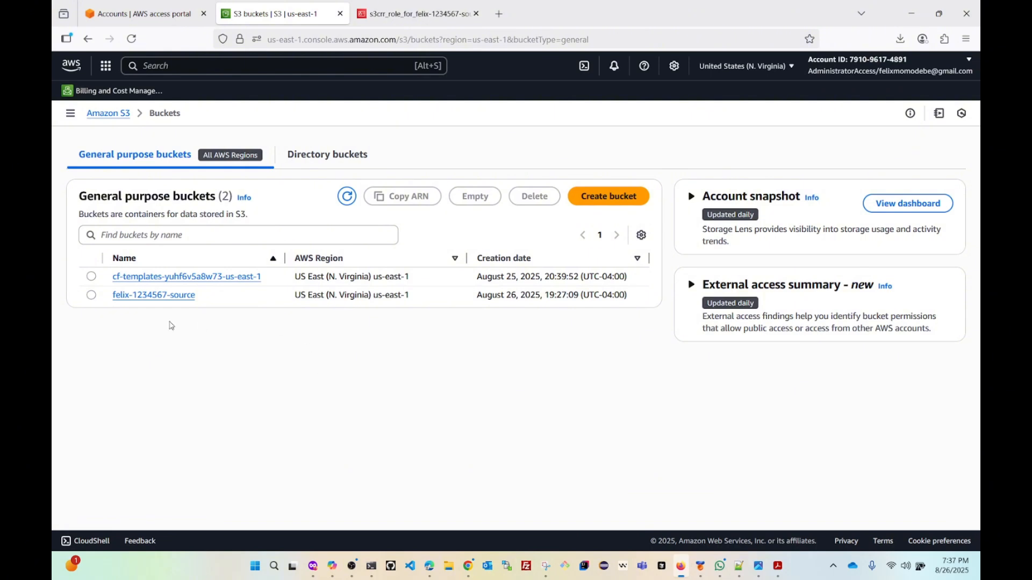
click(92, 296)
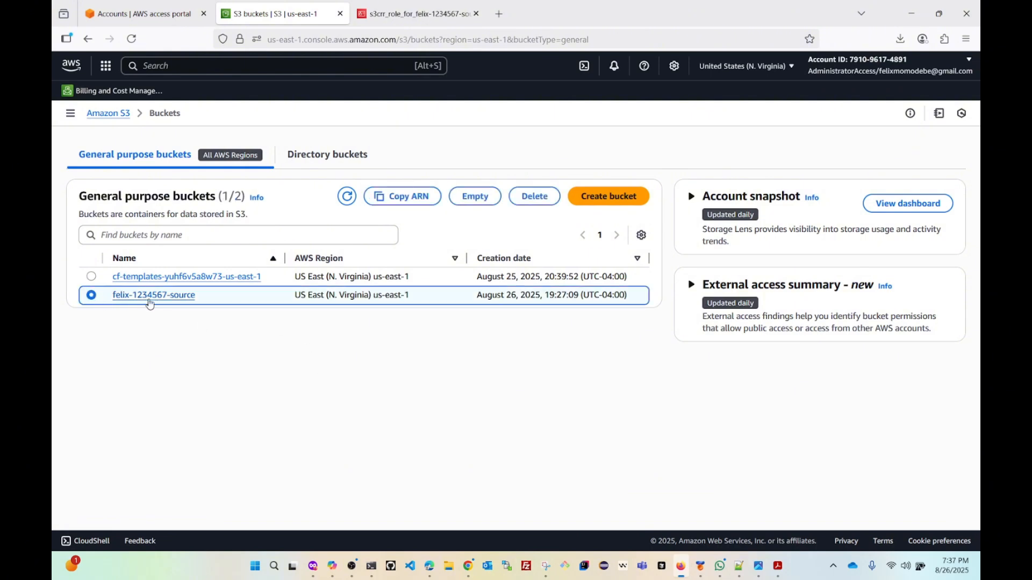
click(153, 297)
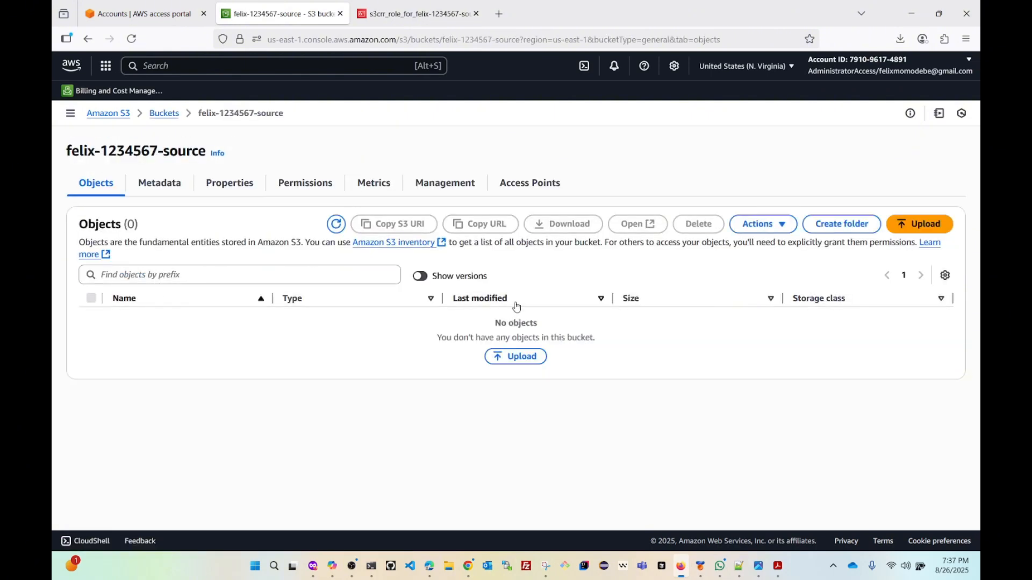
click(519, 357)
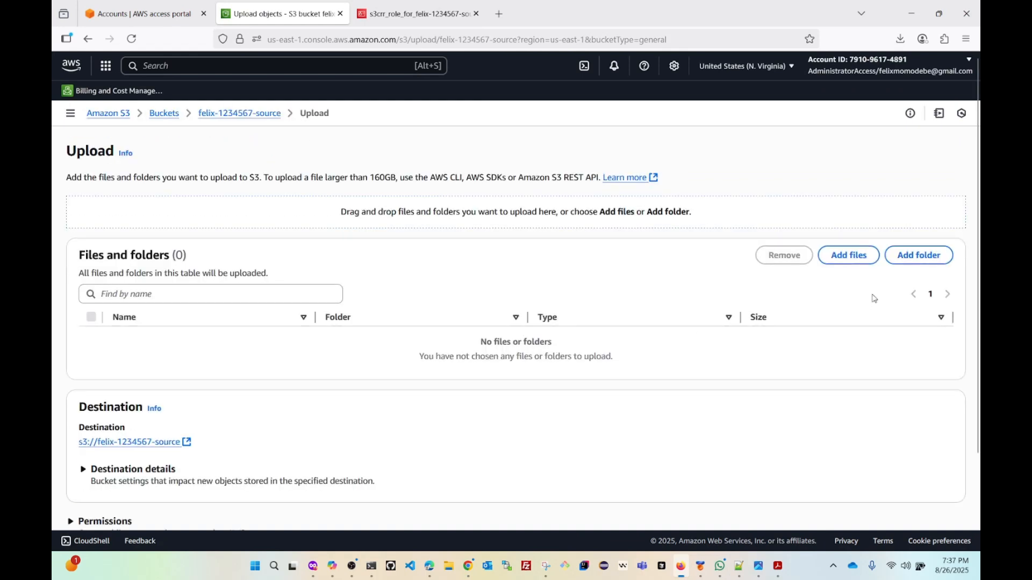
Step: Add S3_Replication_Overview.pdf, manifest.json, s3_replica-1.png and s3_replica.png from the Downloads folder to the upload list
click(848, 257)
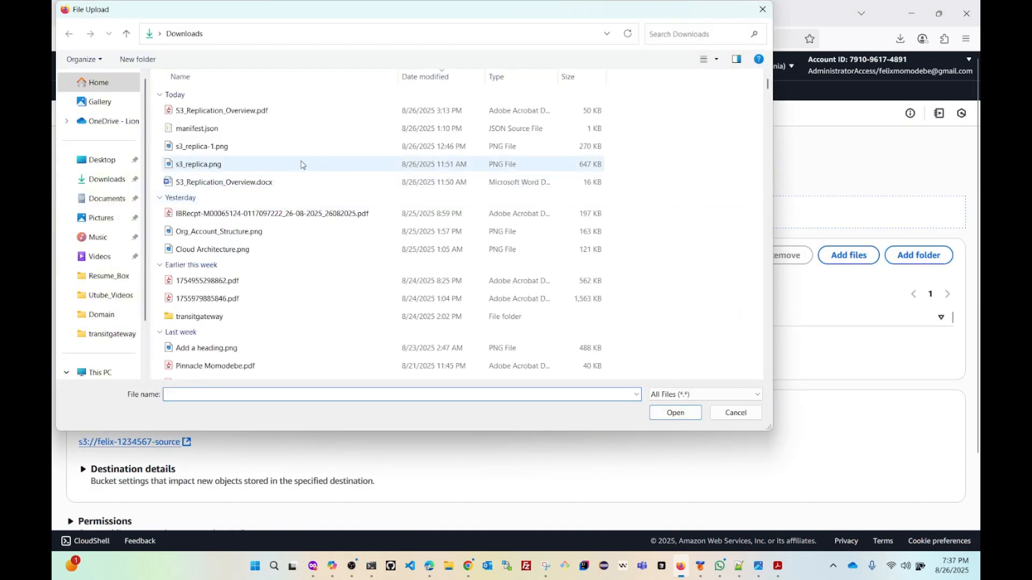
click(206, 116)
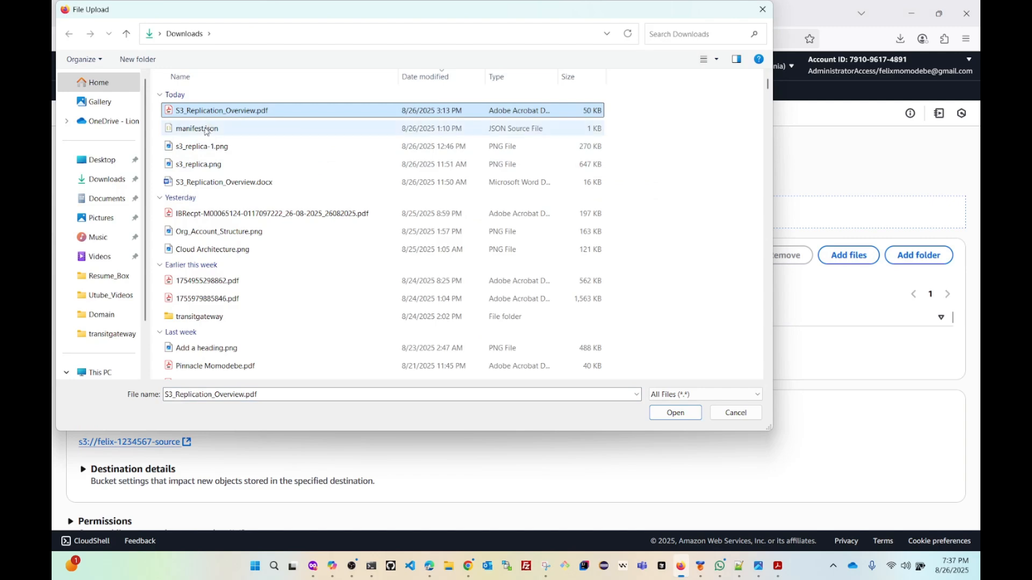
ctrl+click(207, 129)
ctrl+click(207, 147)
ctrl+click(206, 169)
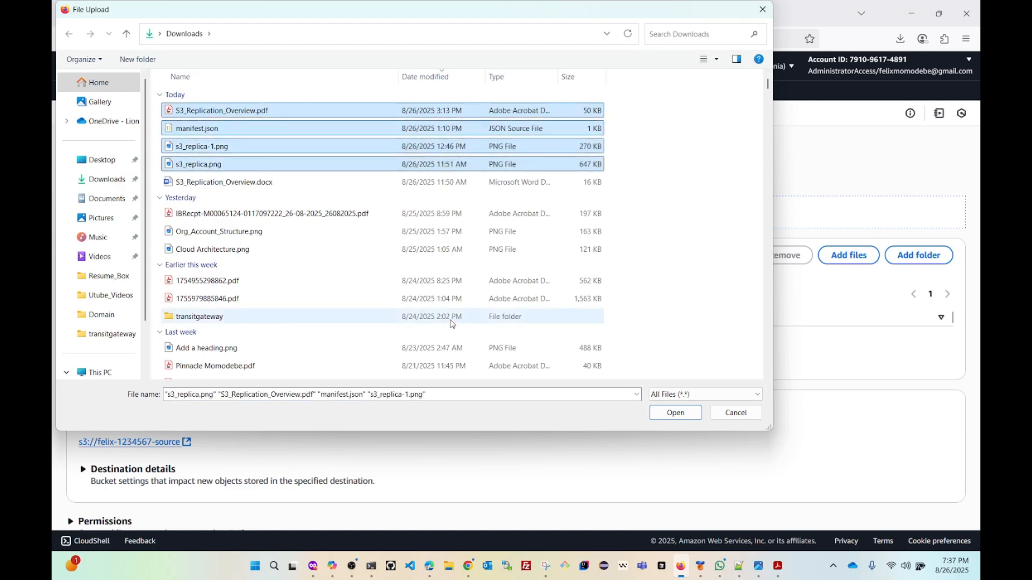
click(673, 415)
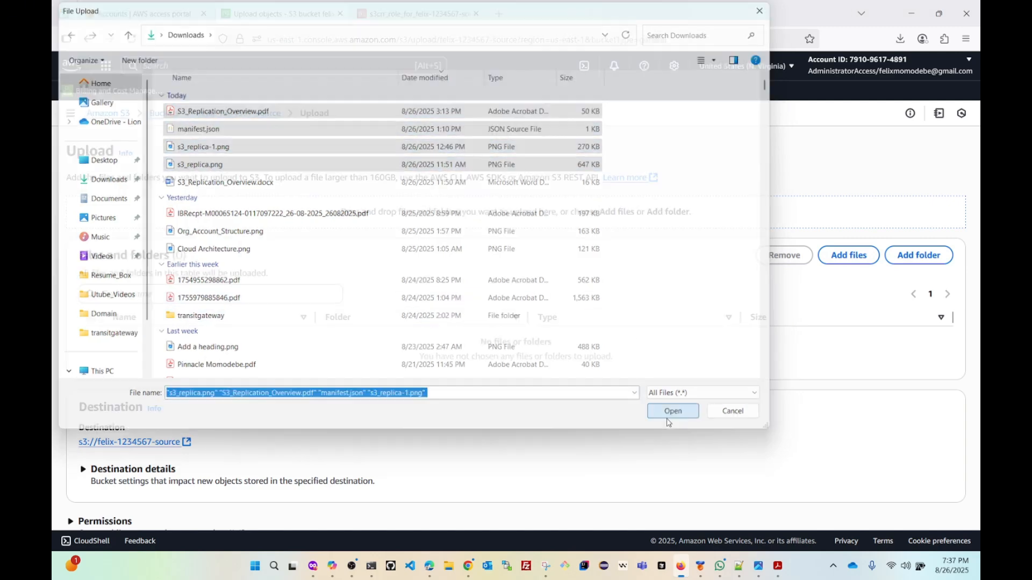
Step: Upload the listed files to the source bucket and return to its object list
scroll(610, 340, down, 3)
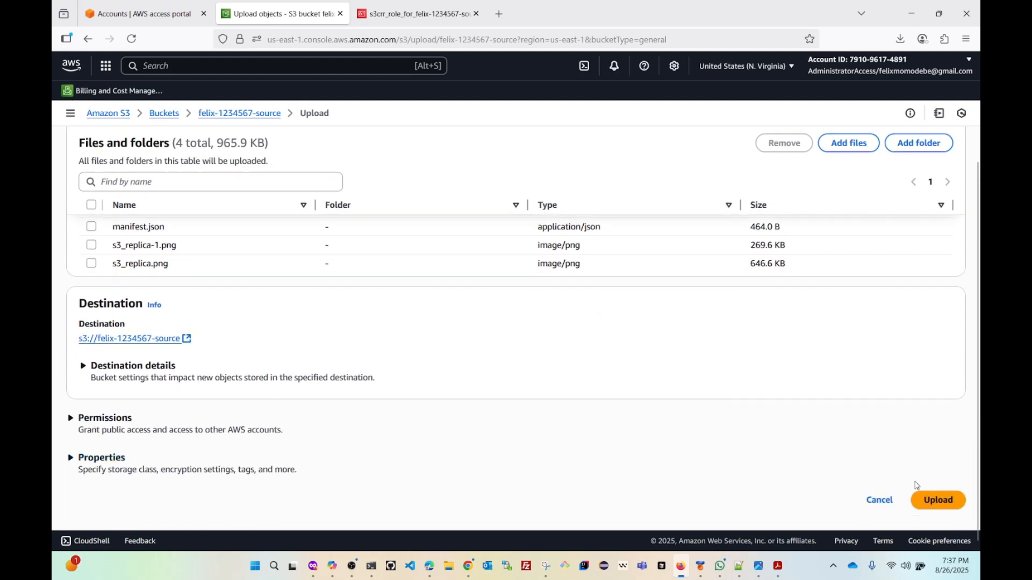
click(938, 501)
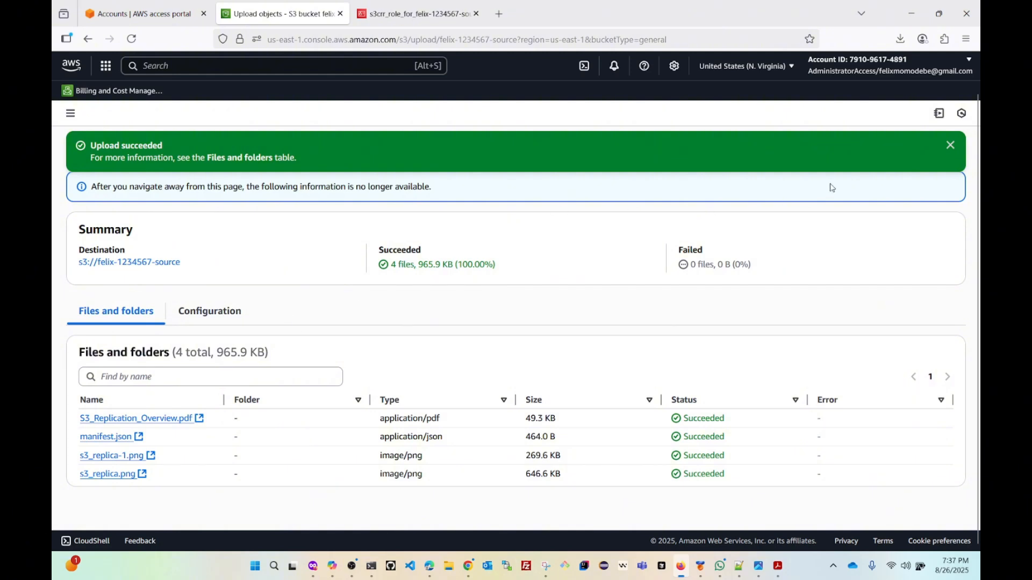
click(941, 189)
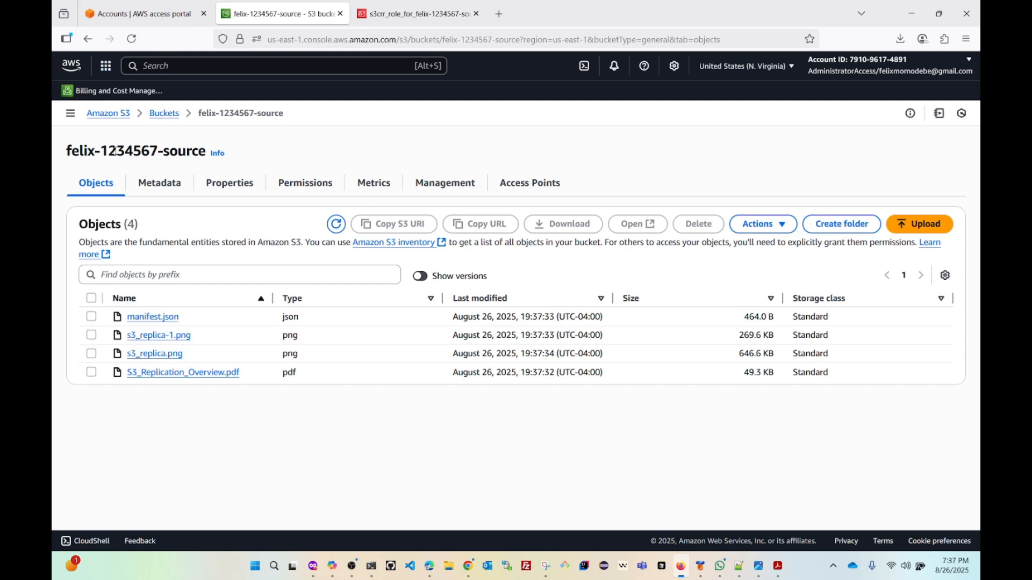
drag(69, 150, 207, 151)
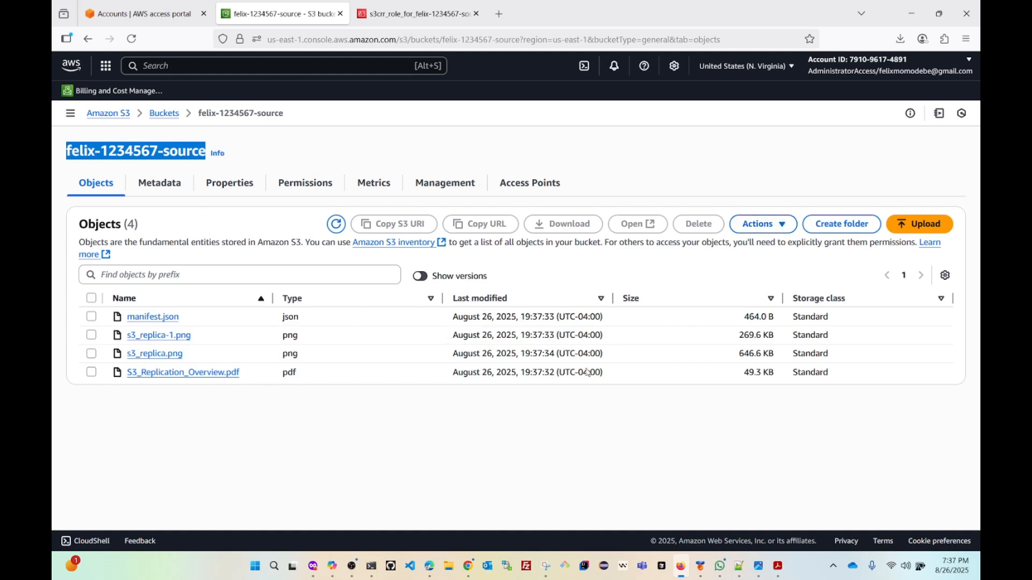
Step: Switch to Chrome, open the felix-1234567-destination bucket and refresh its object list to check for replicated files
click(909, 17)
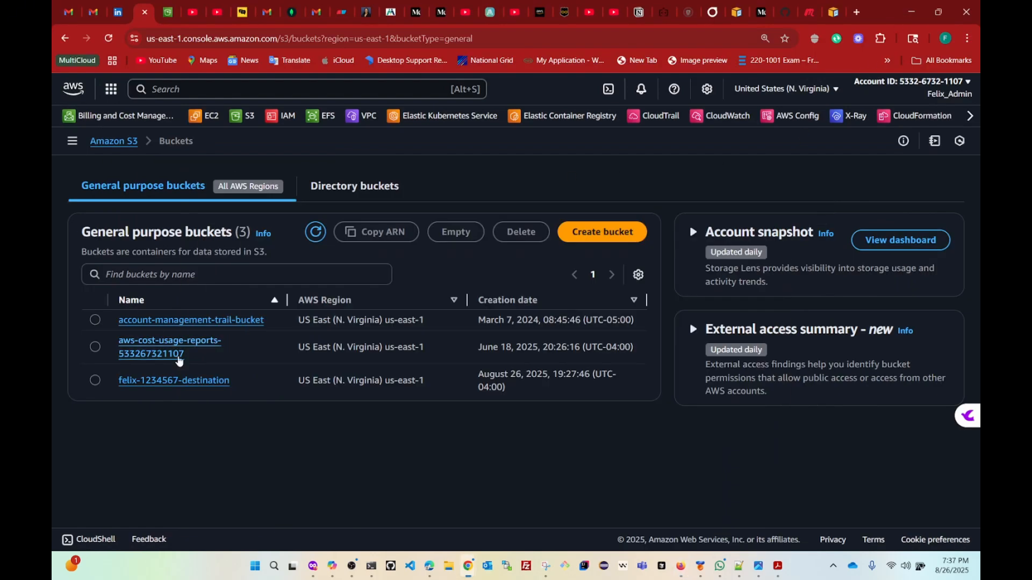
click(150, 382)
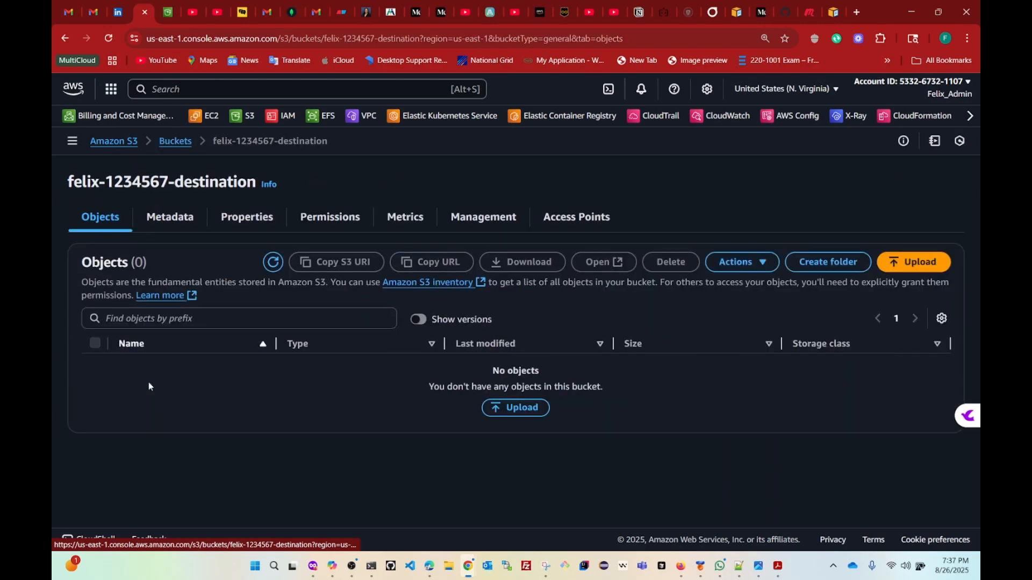
click(273, 266)
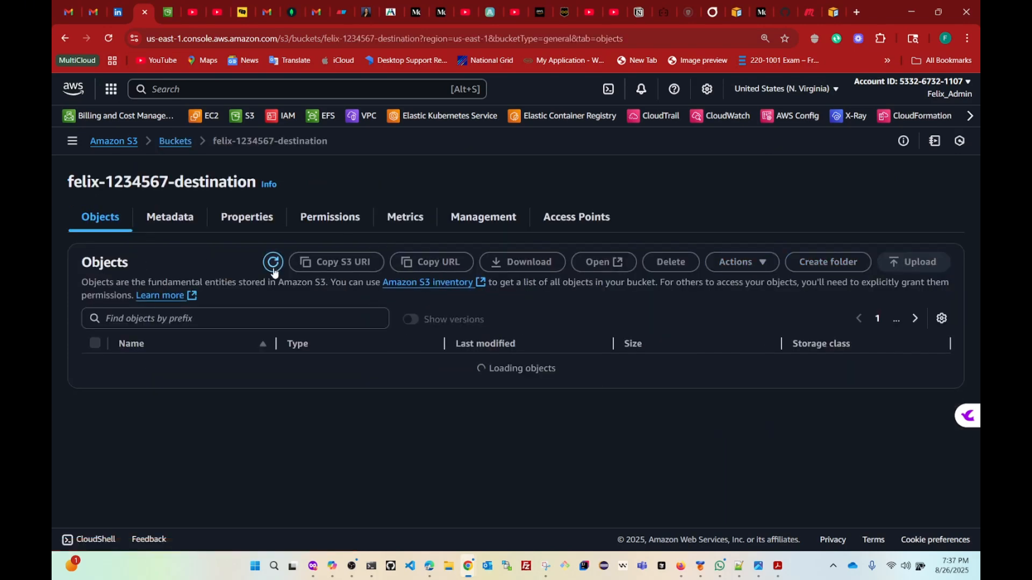
click(273, 263)
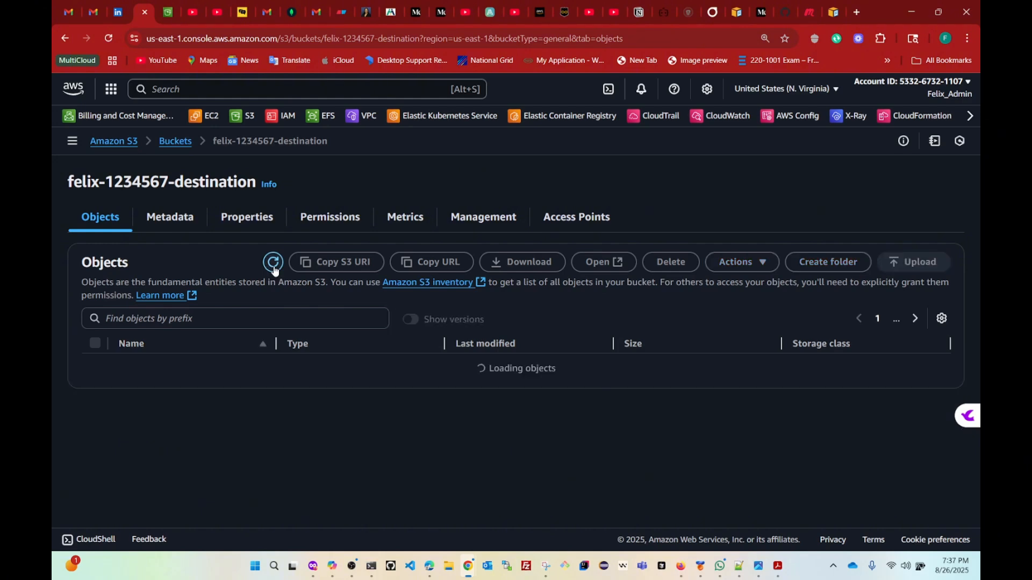